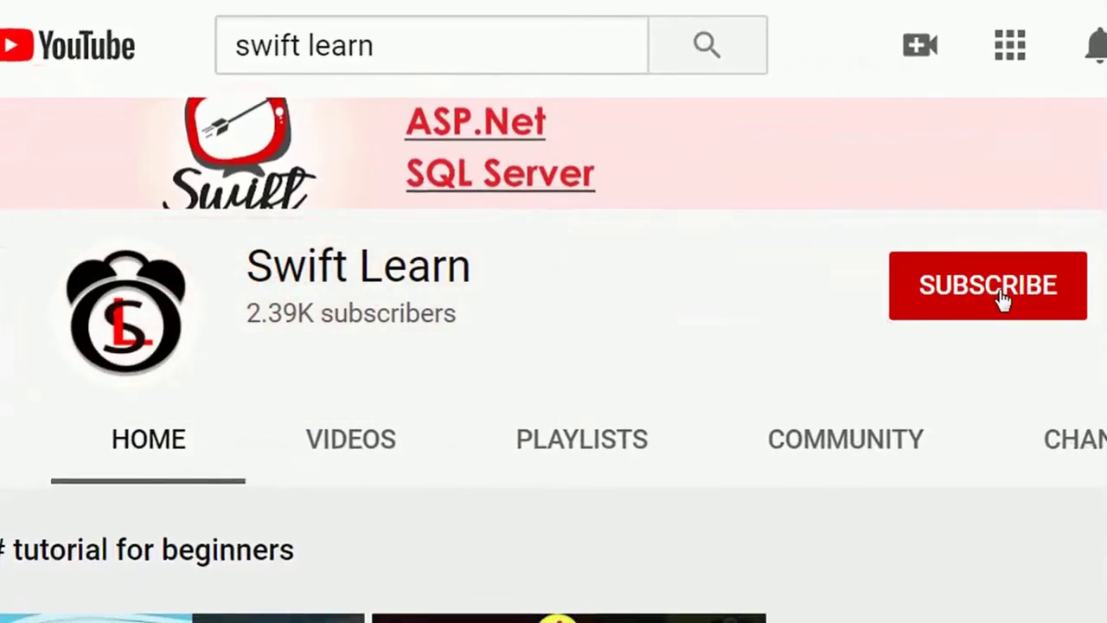
Step: Subscribe to the Swift Learn channel and set its notifications to All
left_click(1001, 294)
left_click(1061, 297)
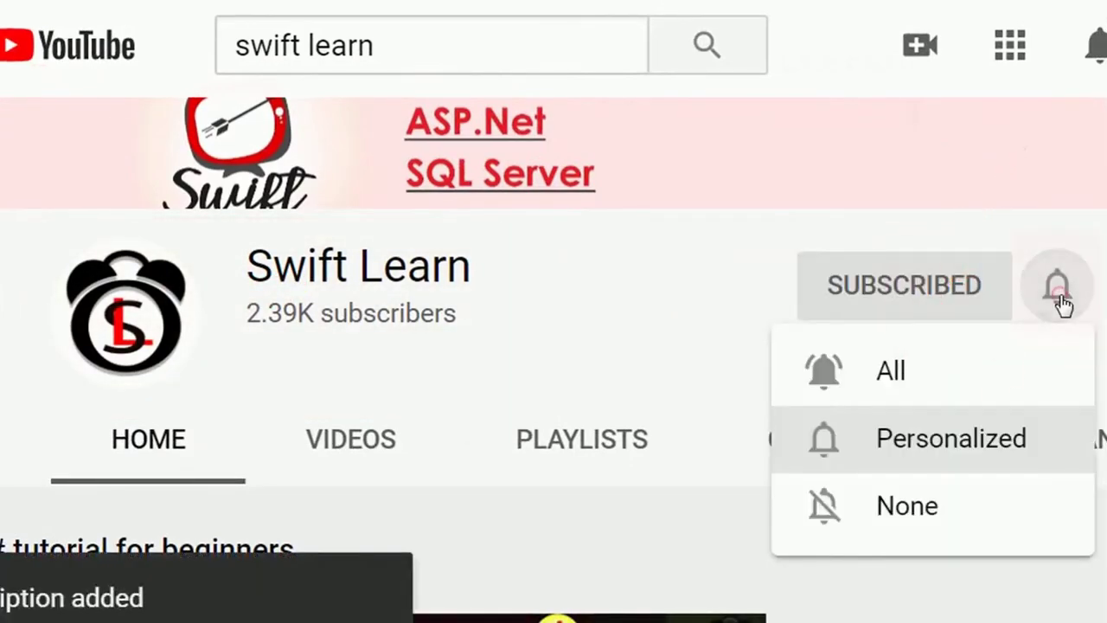
left_click(899, 375)
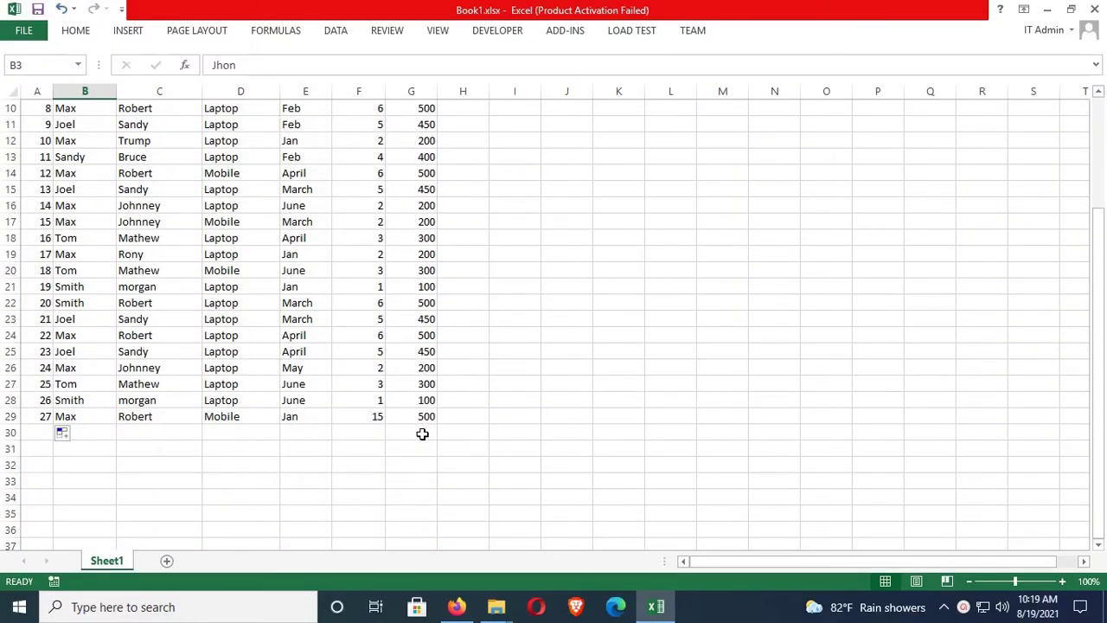
Step: Total the Amount column in cell G30 with the AutoSum formula =SUM(G3:G29)
left_click(422, 433)
scroll(424, 259, "up", 3)
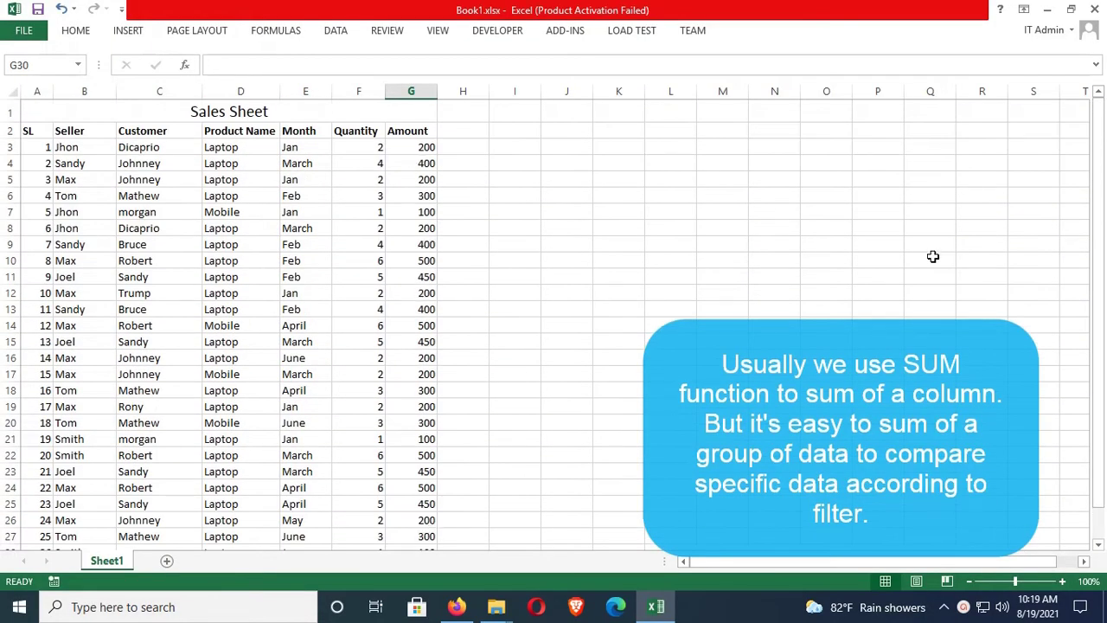
left_click(75, 33)
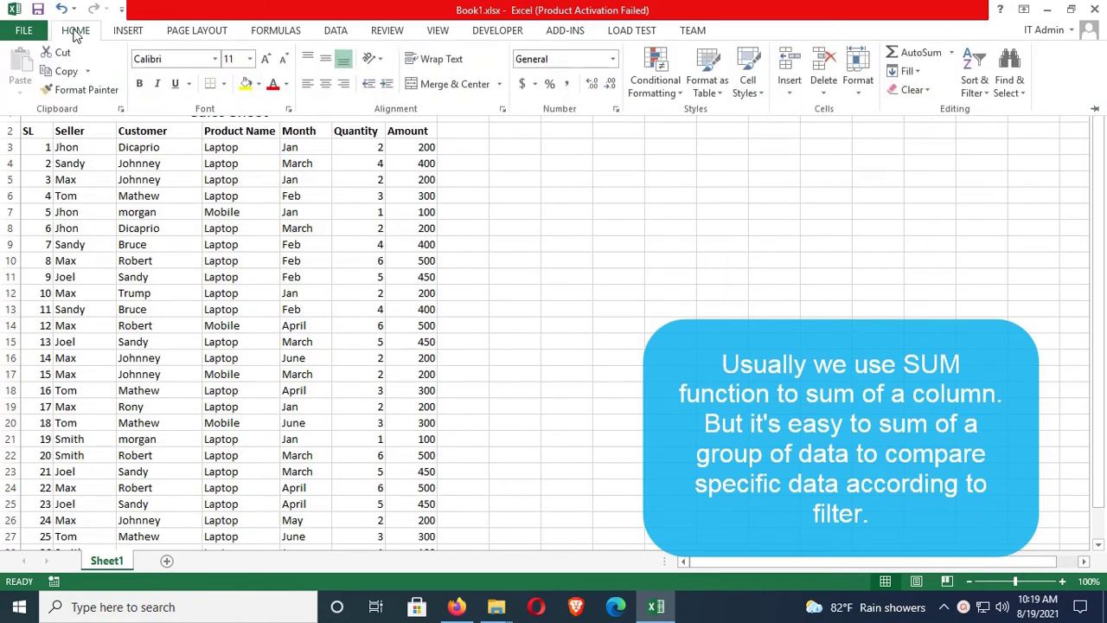
left_click(920, 50)
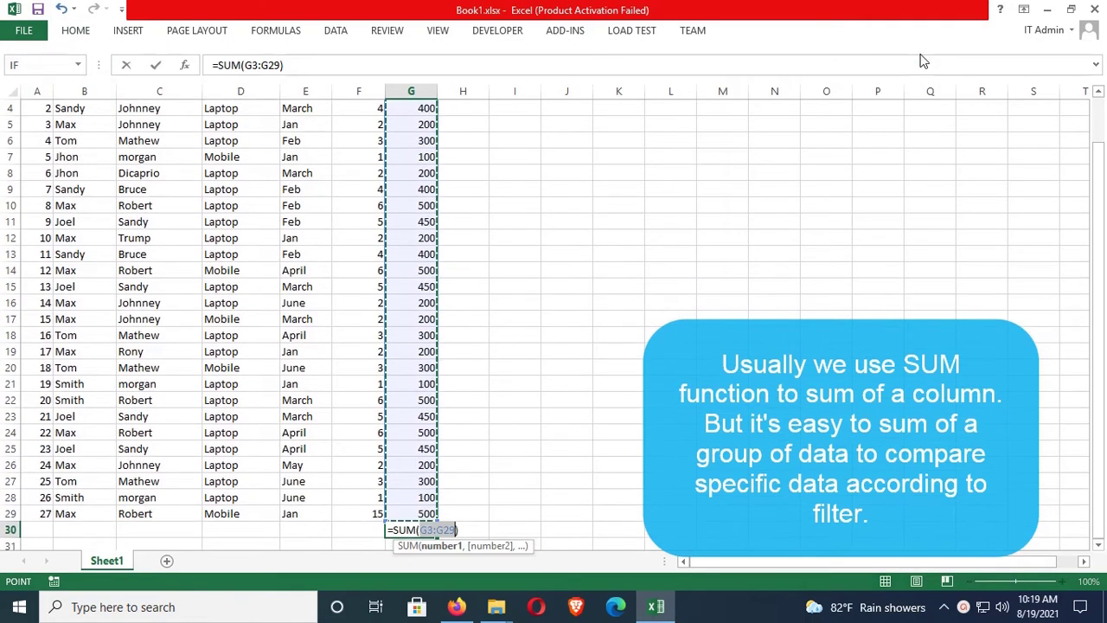
key("Return")
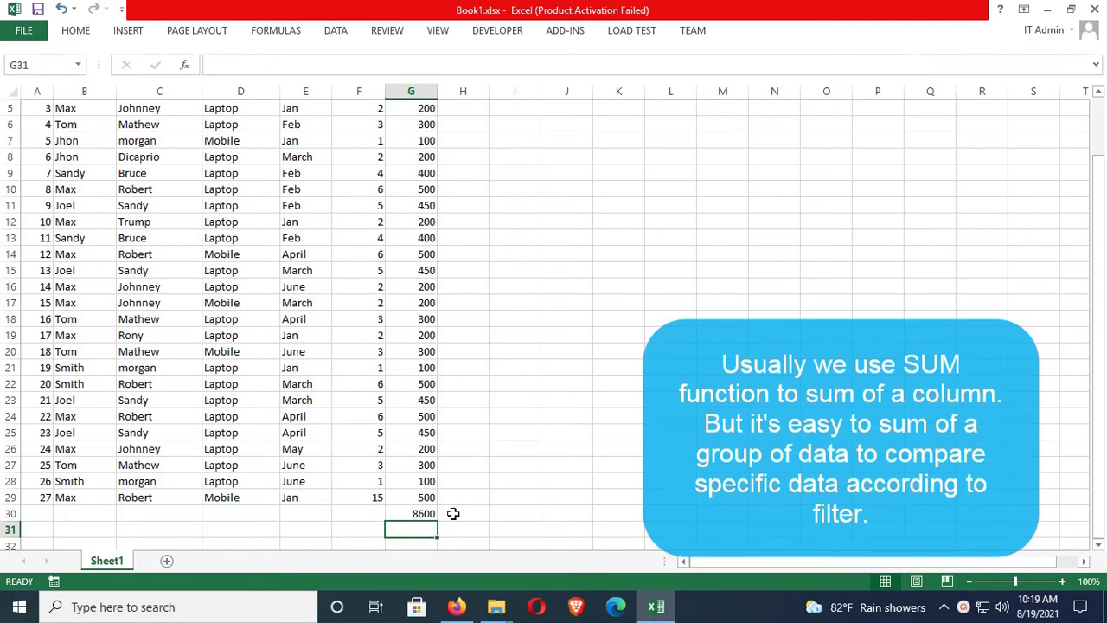
scroll(425, 443, "up", 2)
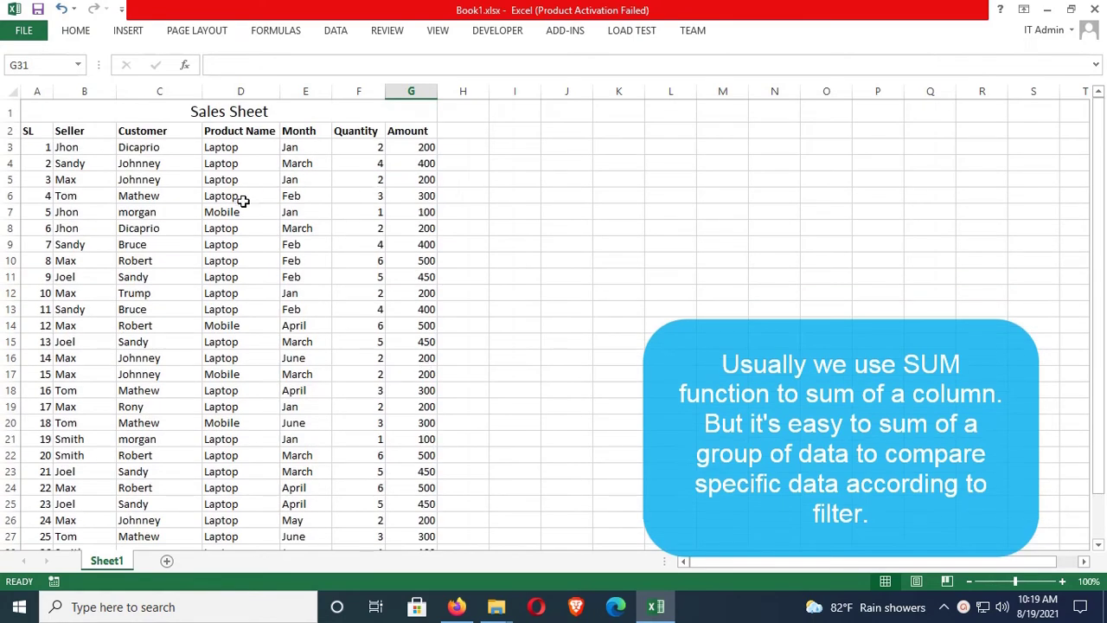
left_click(519, 209)
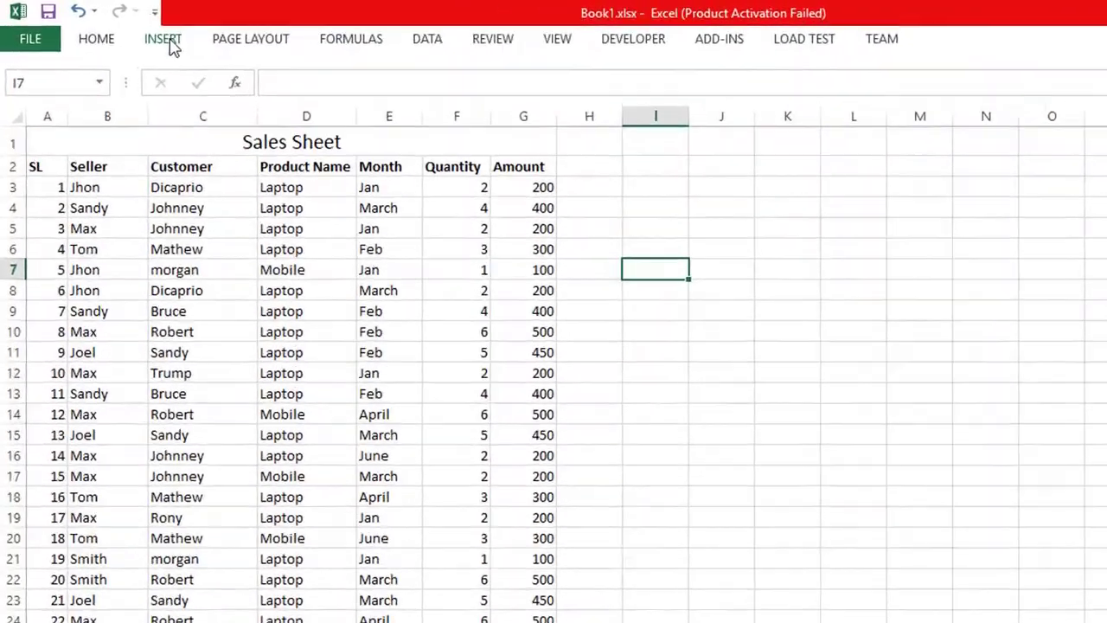
left_click(130, 32)
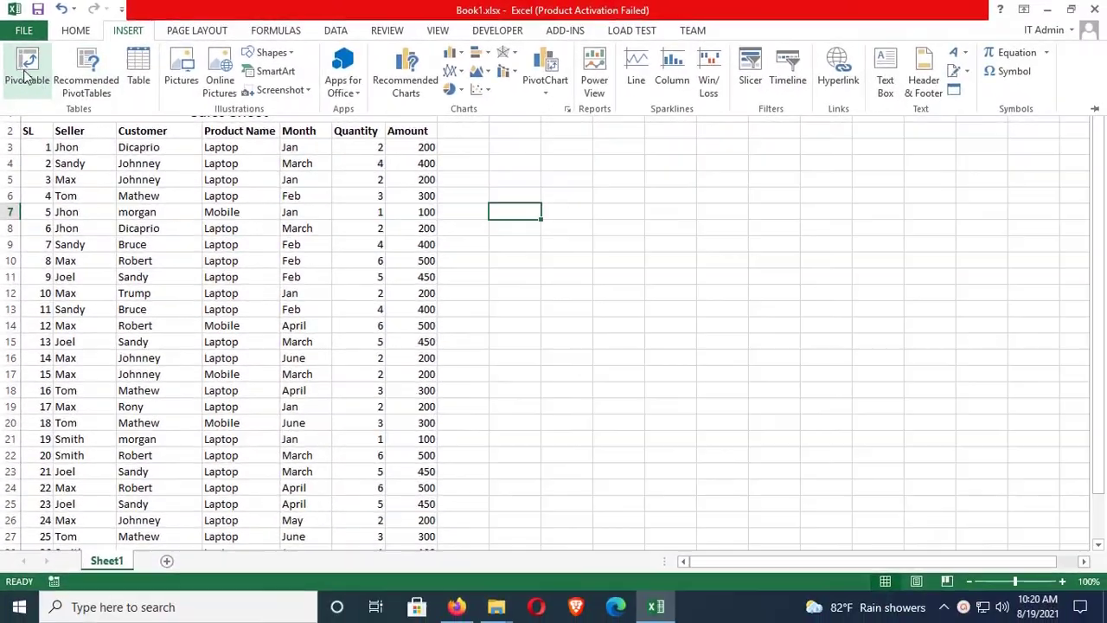
left_click(26, 73)
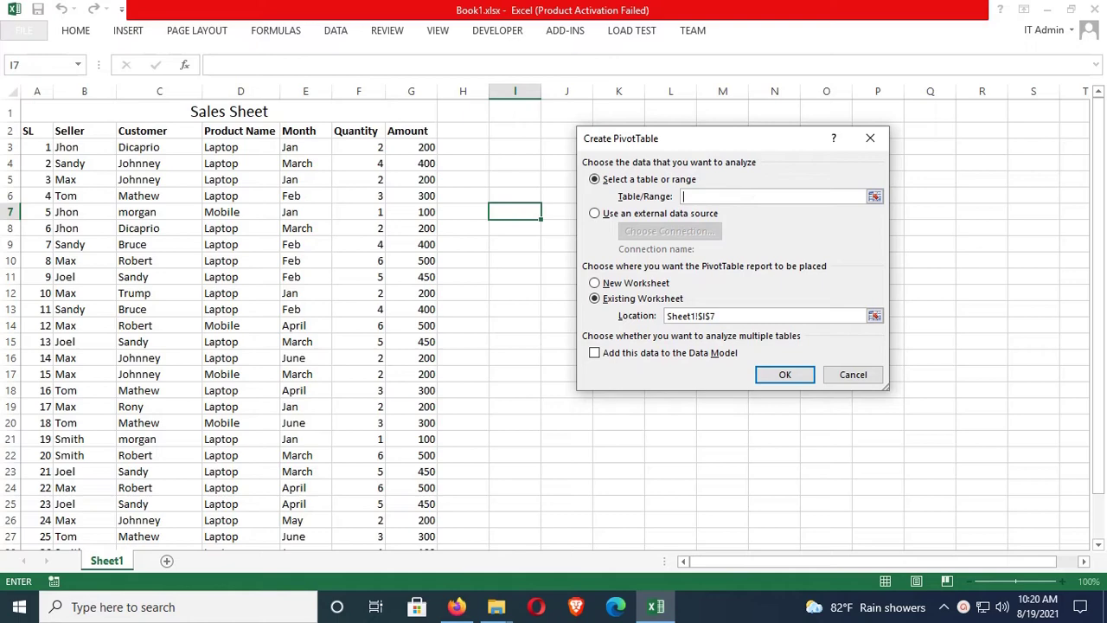
left_click_drag(65, 143, 401, 490)
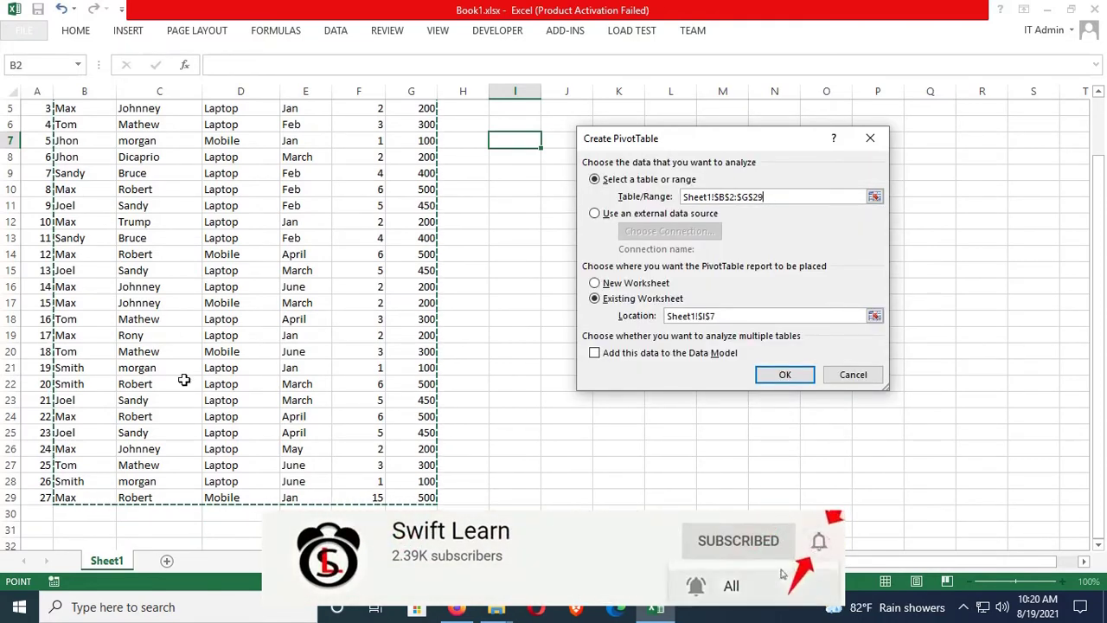
scroll(208, 353, "up", 2)
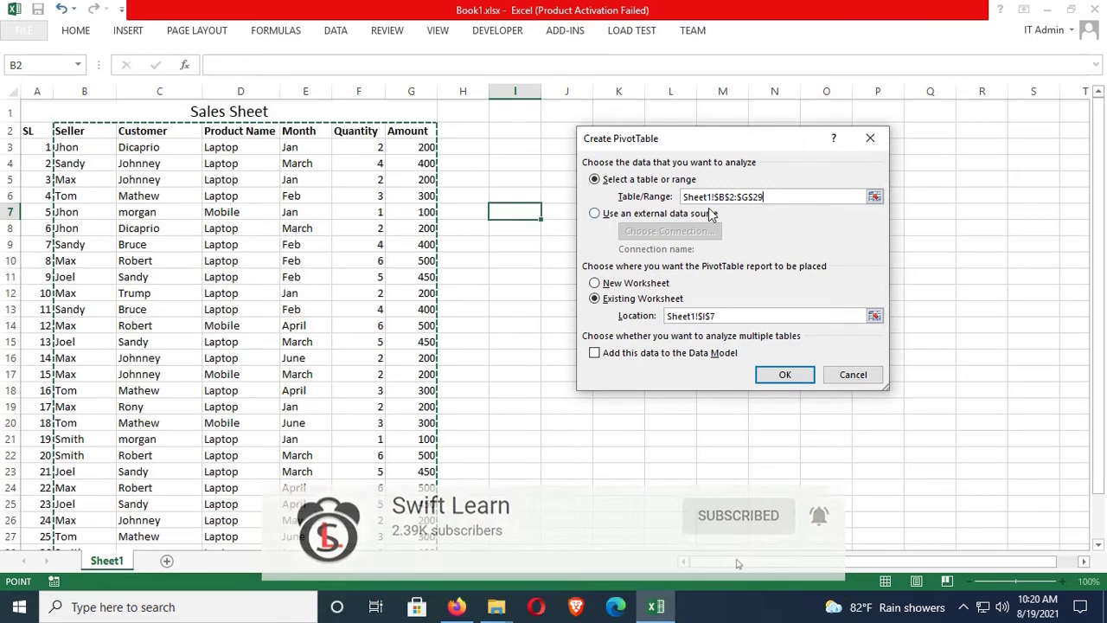
left_click(853, 375)
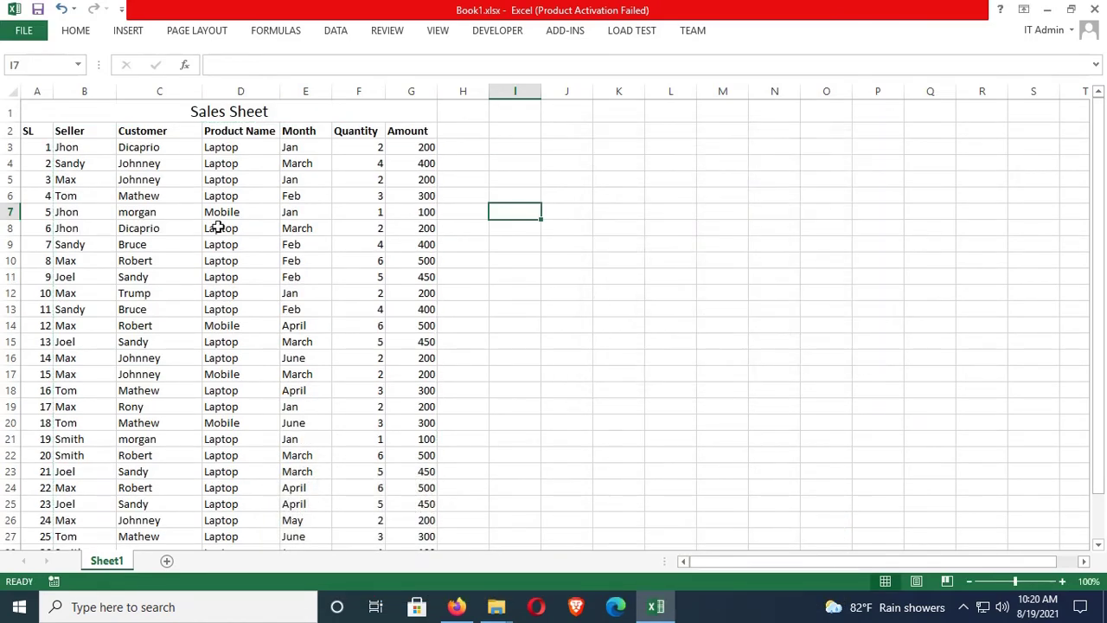
Step: Clear the Amount total from cell G30 below the sales data
left_click(96, 162)
scroll(432, 366, "down", 5)
left_click(430, 366)
key("Delete")
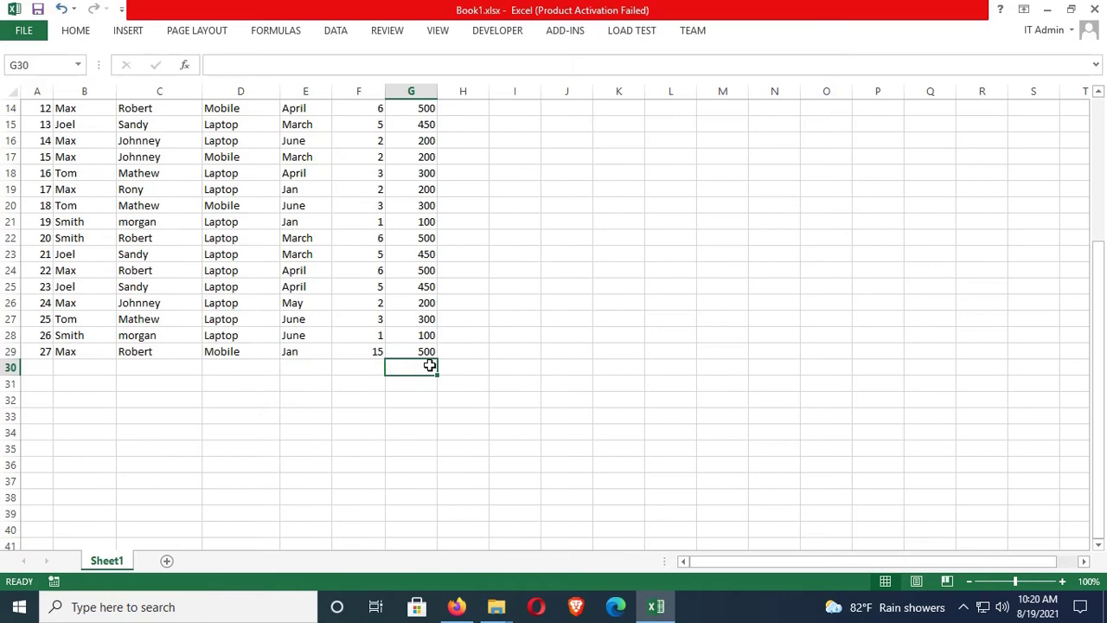
scroll(130, 346, "up", 5)
Step: Create a PivotTable from the sales data range Sheet1!$A$2:$G$29, placed on a new worksheet
left_click(96, 163)
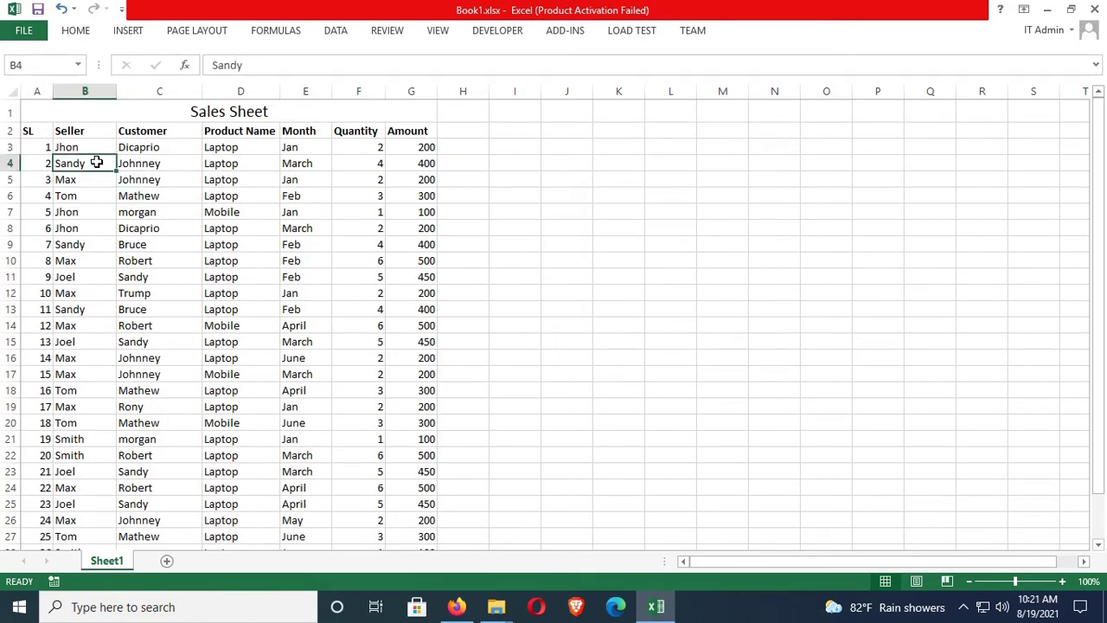
scroll(240, 226, "down", 3)
scroll(240, 225, "up", 3)
left_click(130, 31)
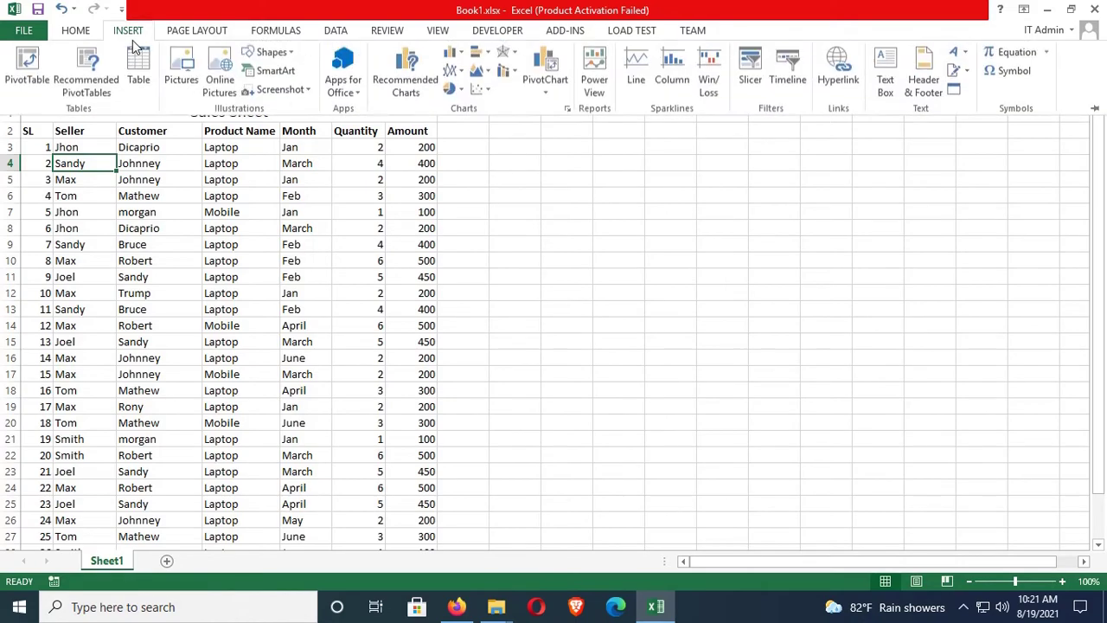
left_click(24, 62)
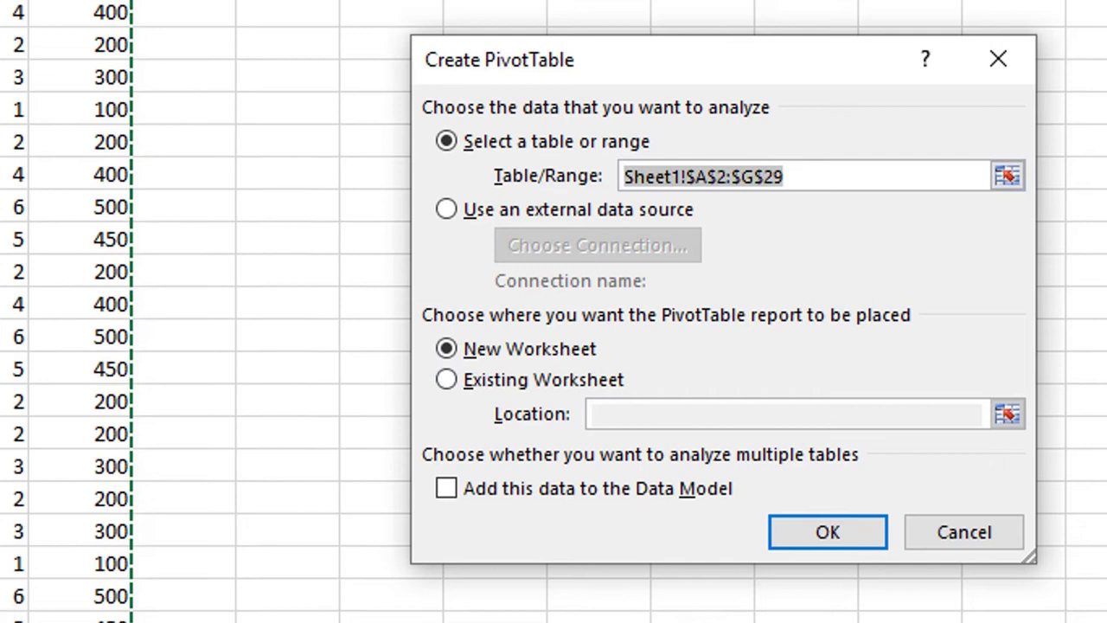
scroll(84, 312, "down", 1)
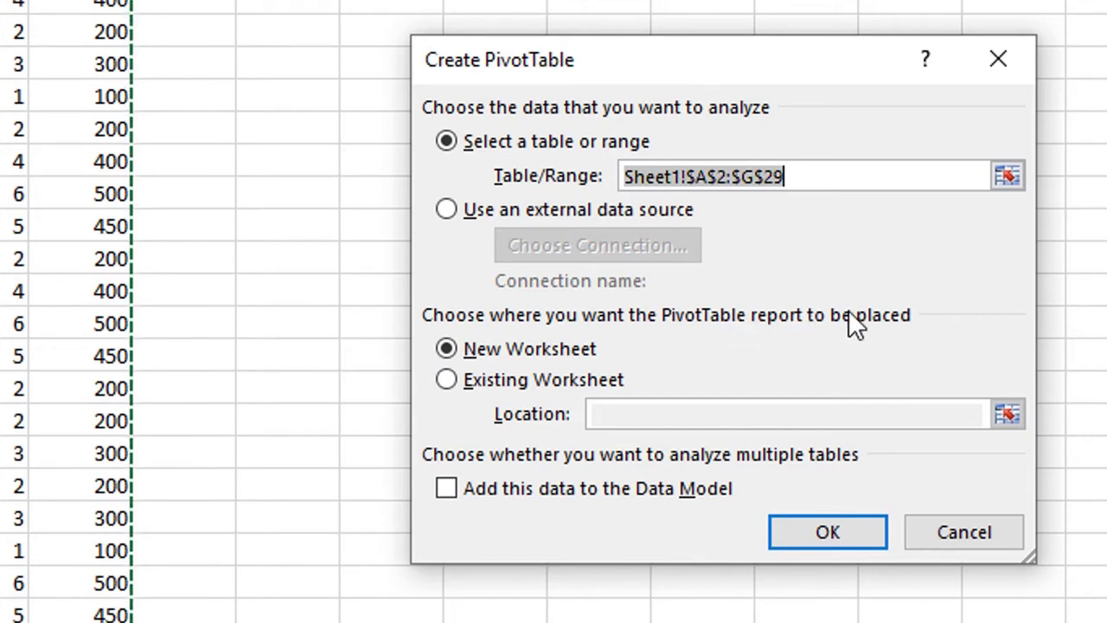
left_click(485, 381)
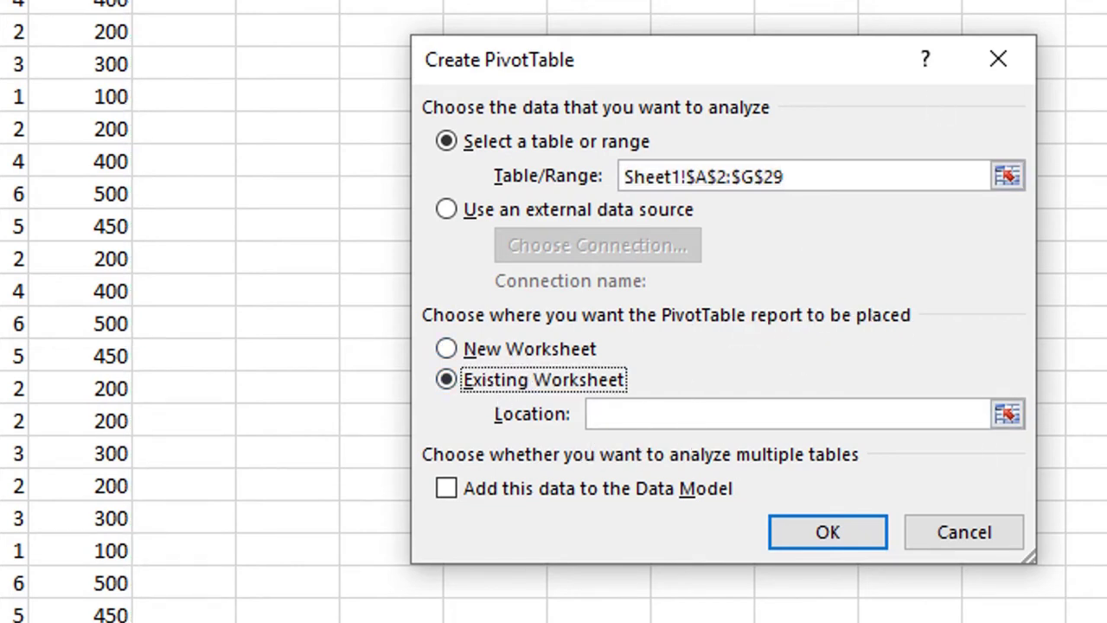
left_click(454, 350)
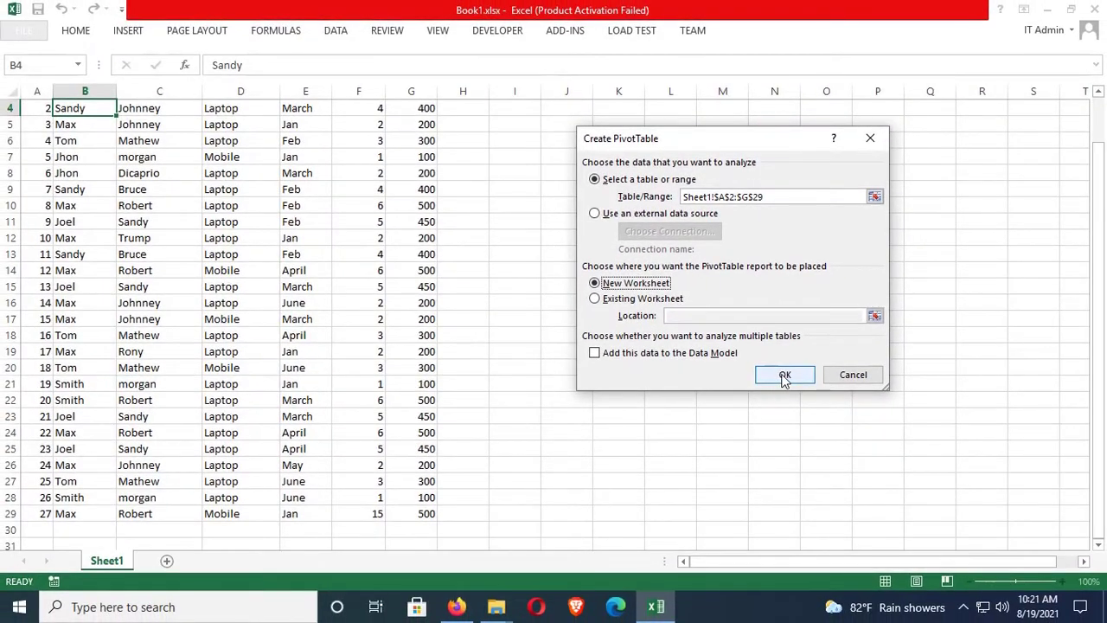
left_click(814, 483)
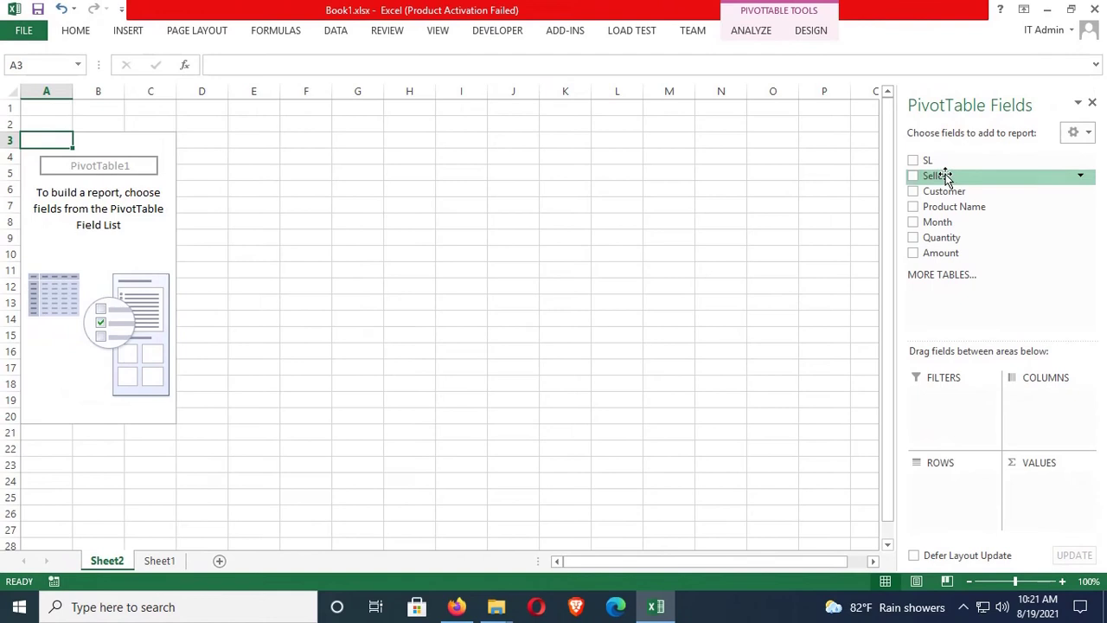
Step: Add Seller as the PivotTable's report filter and check its list of sellers against the data on Sheet1
left_click_drag(949, 179, 937, 409)
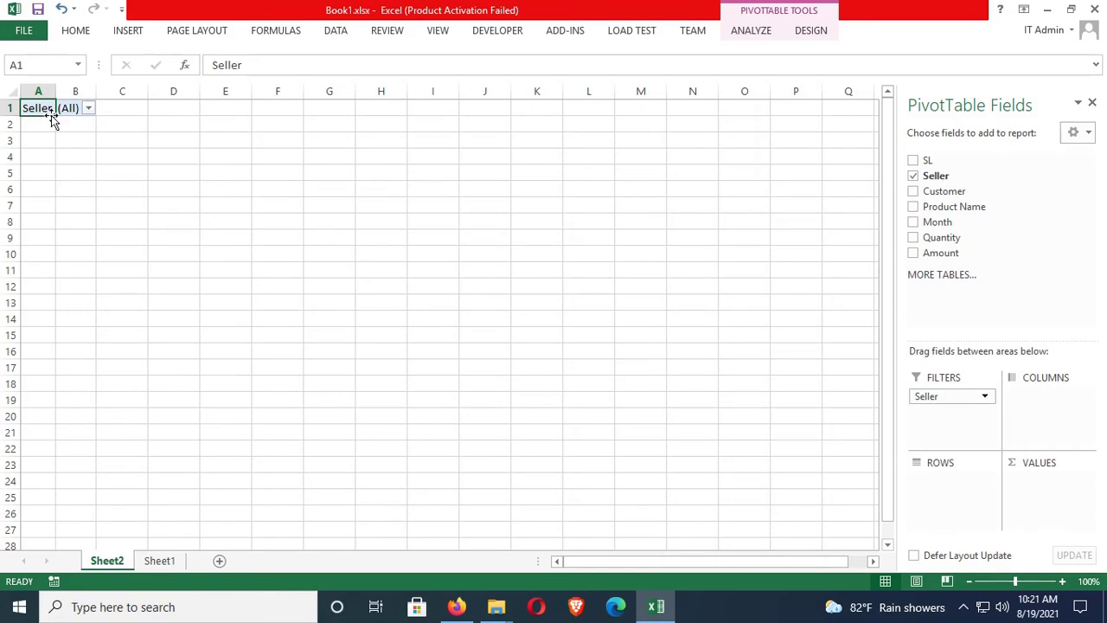
left_click(89, 109)
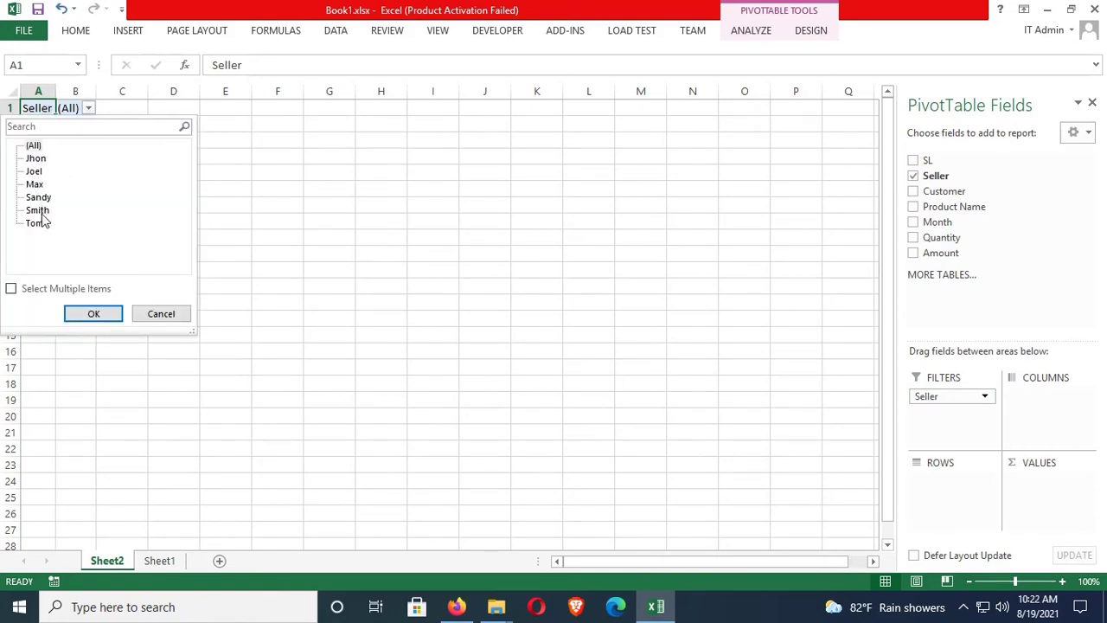
left_click(157, 564)
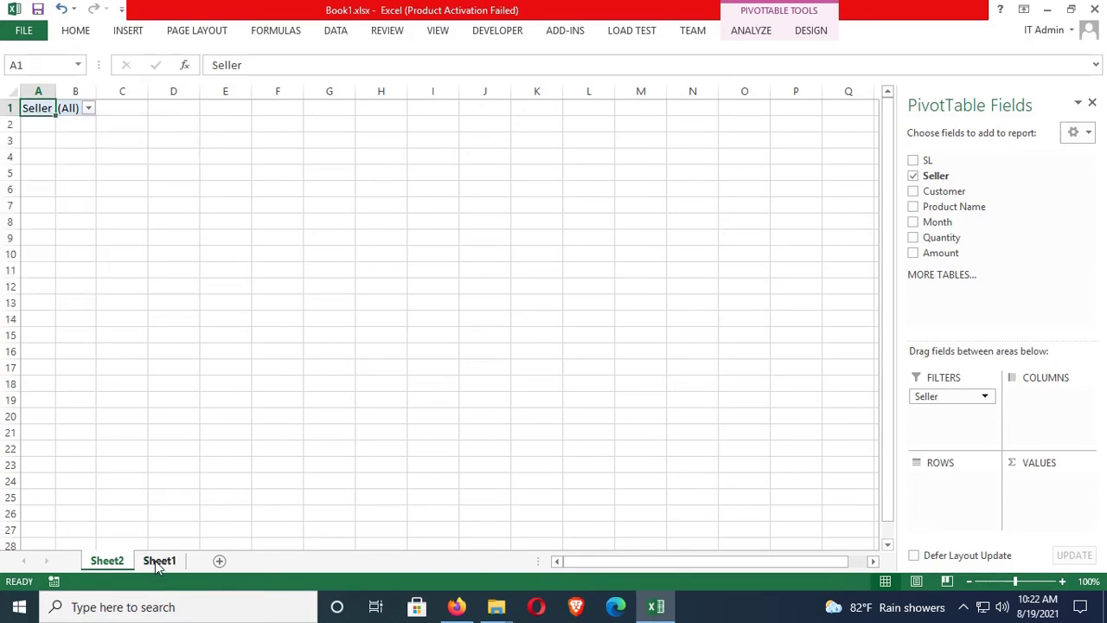
left_click(157, 562)
scroll(87, 165, "up", 1)
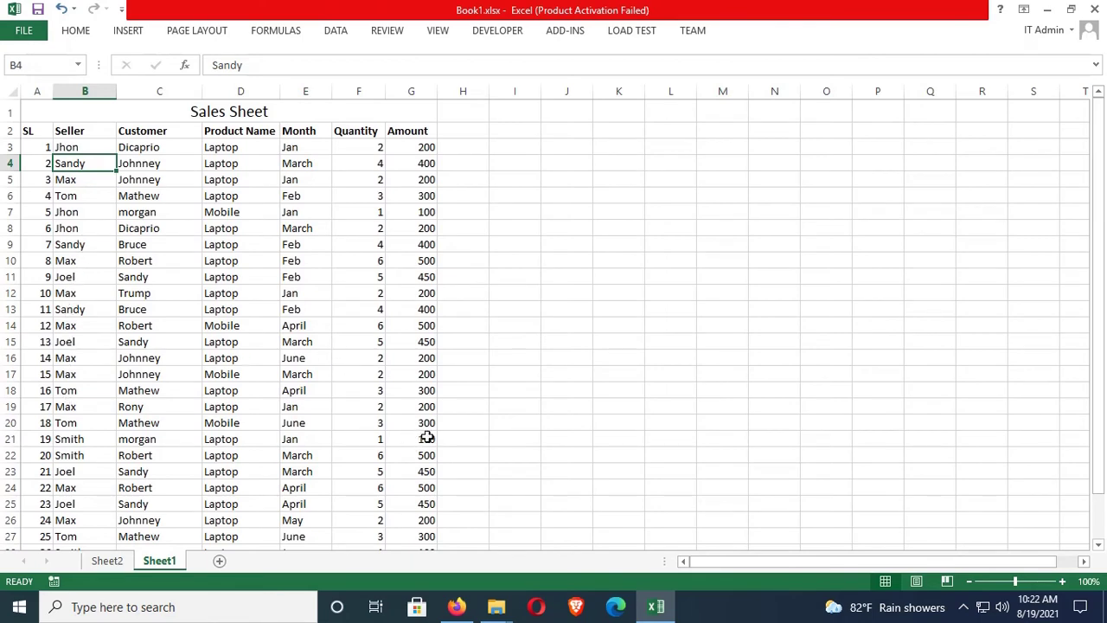
left_click(104, 563)
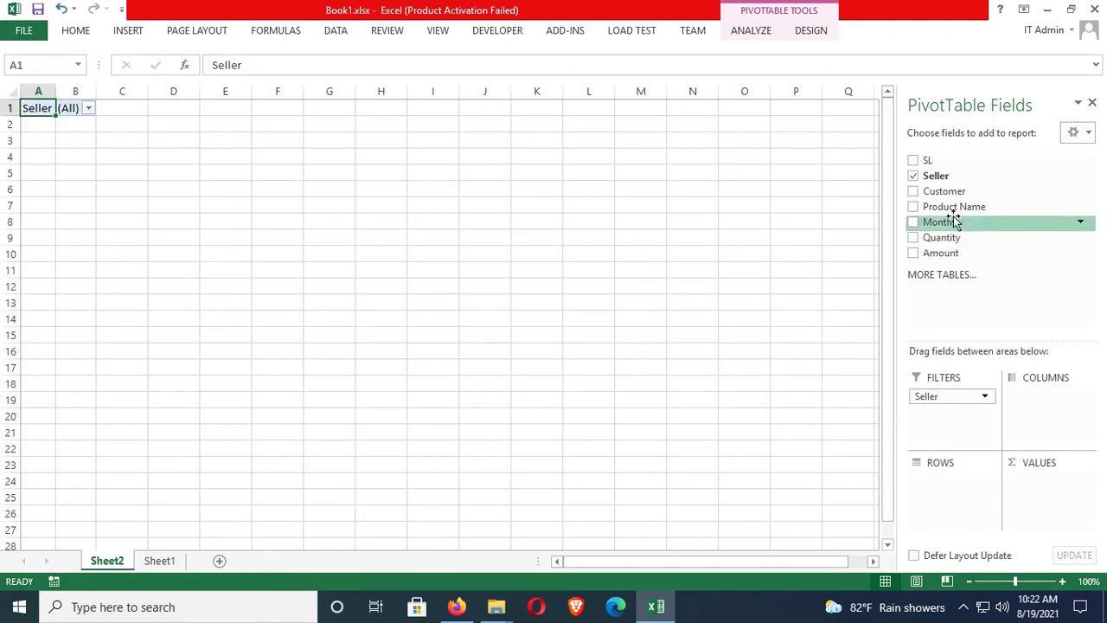
Step: Lay out the PivotTable with Product Name as rows, the sum of Amount as values and Month as columns
left_click_drag(950, 210, 951, 493)
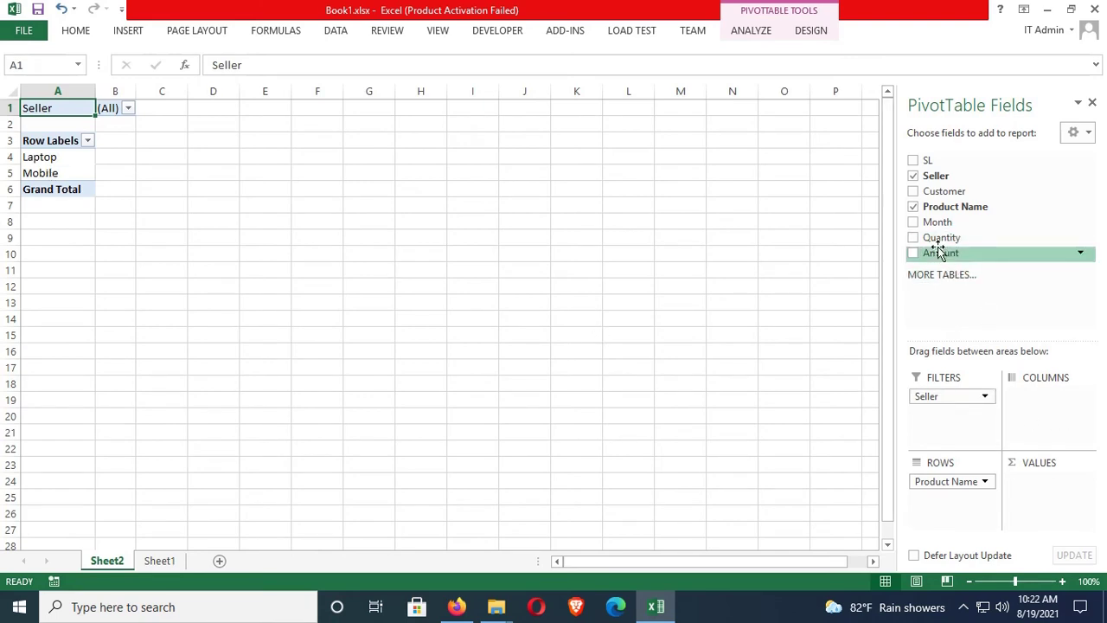
left_click_drag(945, 253, 1042, 487)
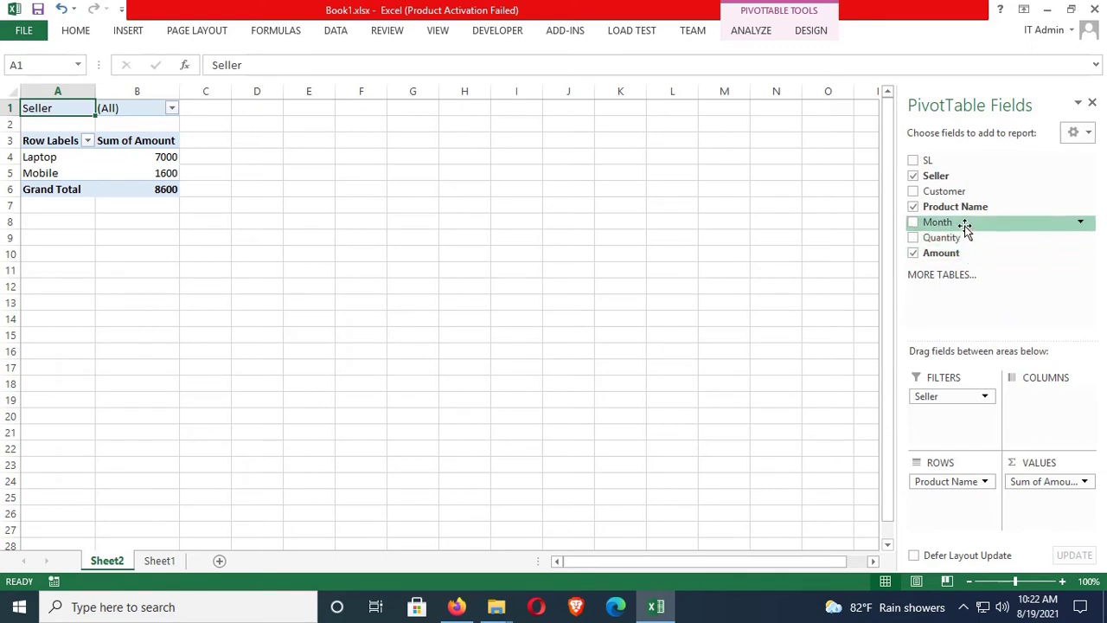
left_click_drag(957, 224, 1034, 404)
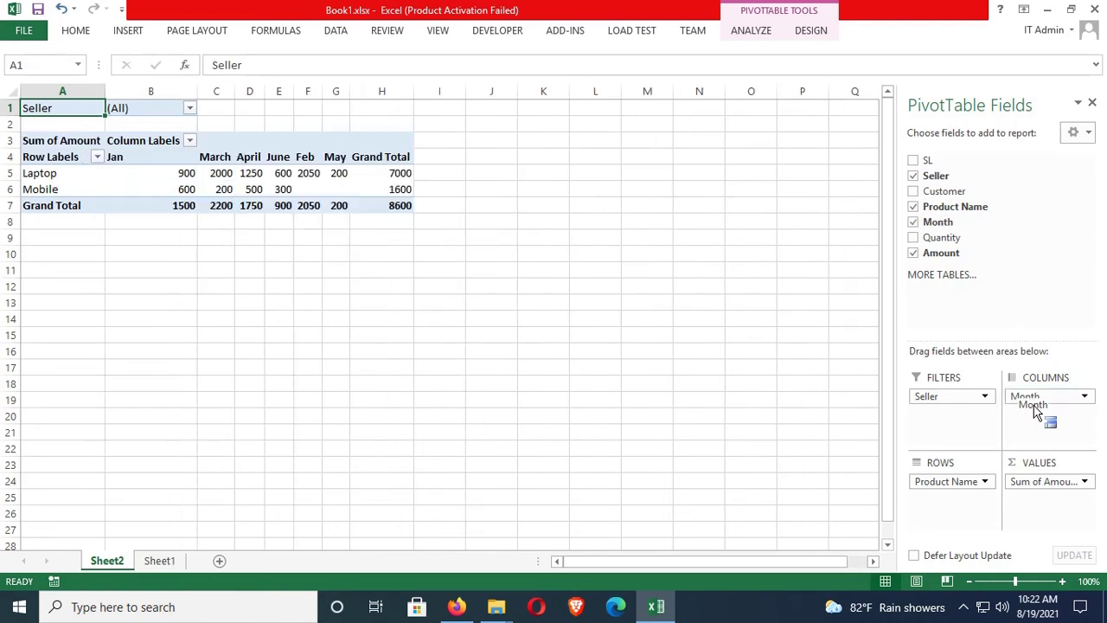
left_click(122, 157)
left_click(216, 157)
left_click(252, 157)
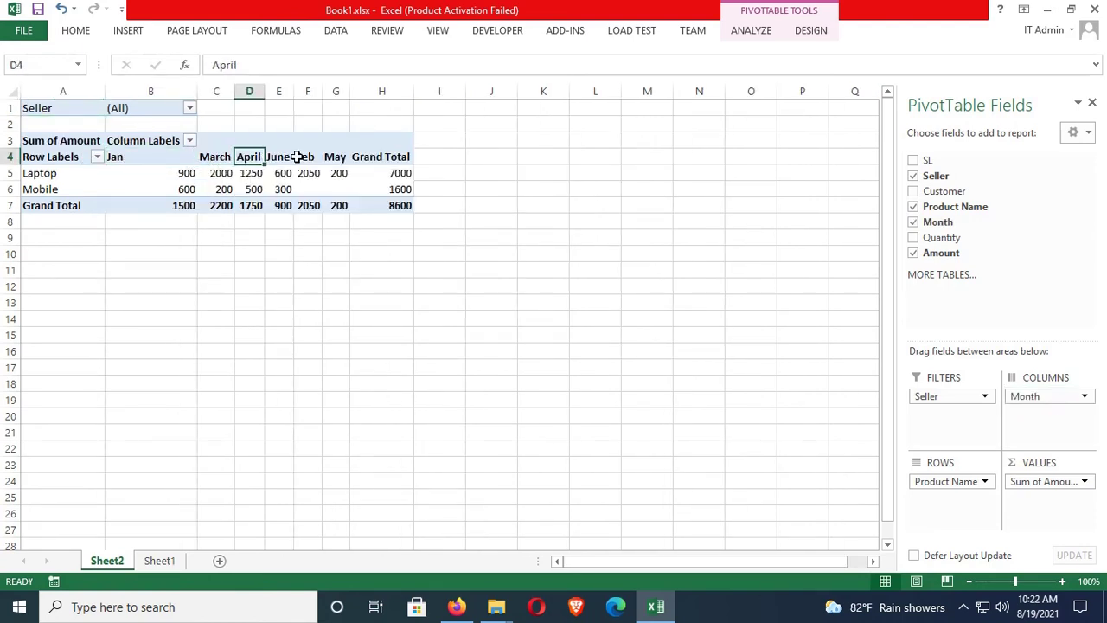
Step: Apply borders around every cell of the PivotTable's Grand Total column, H4:H7
left_click(387, 151)
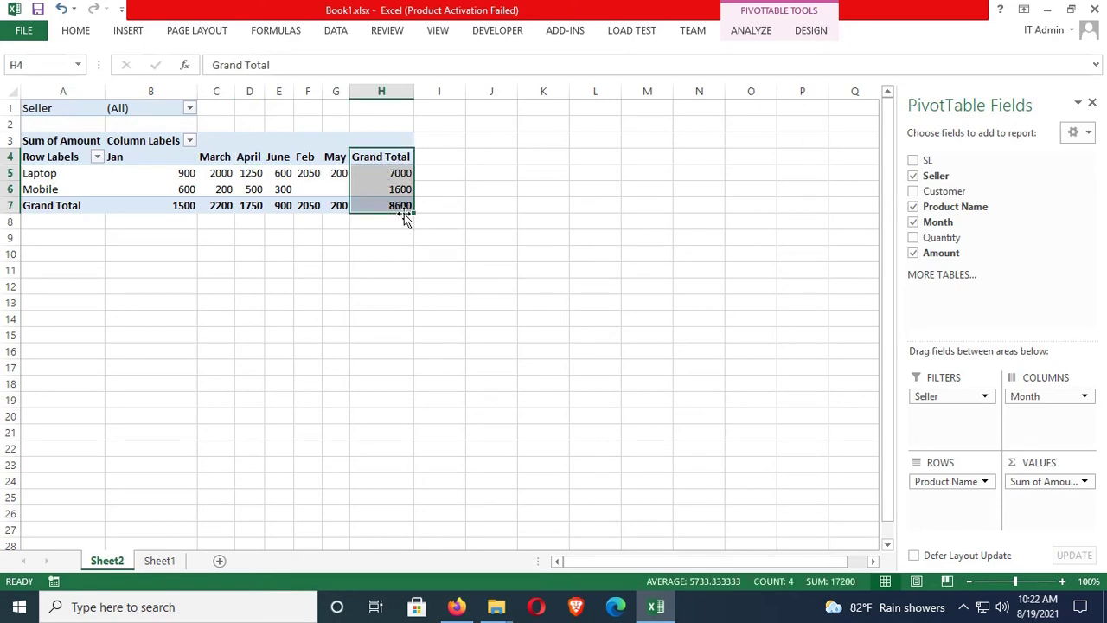
left_click(73, 33)
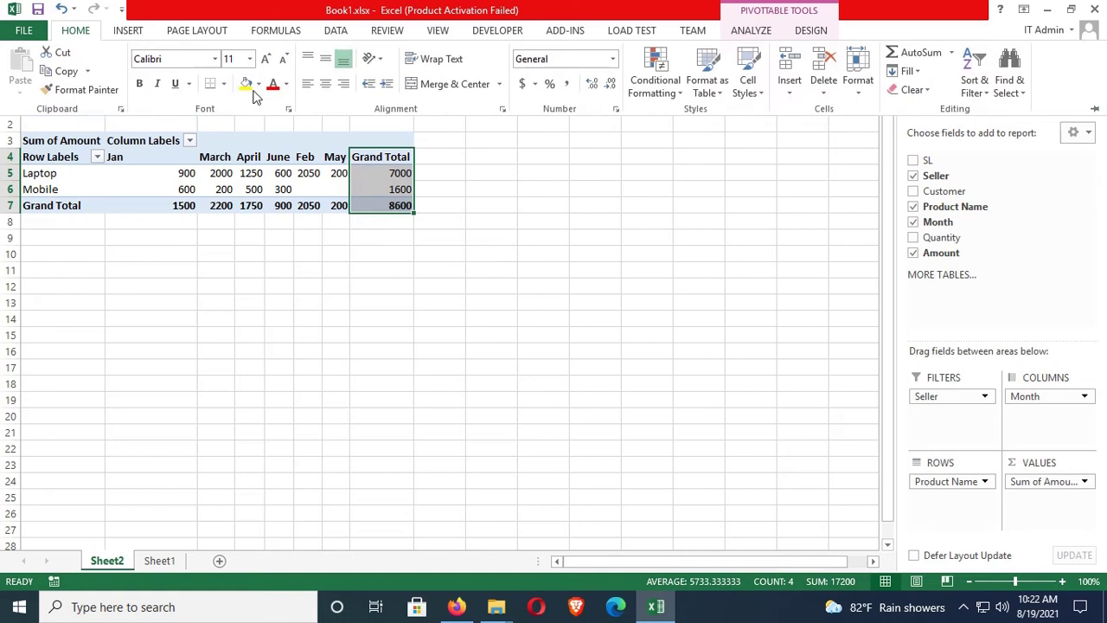
left_click(223, 85)
left_click(232, 219)
left_click(437, 248)
left_click(442, 176)
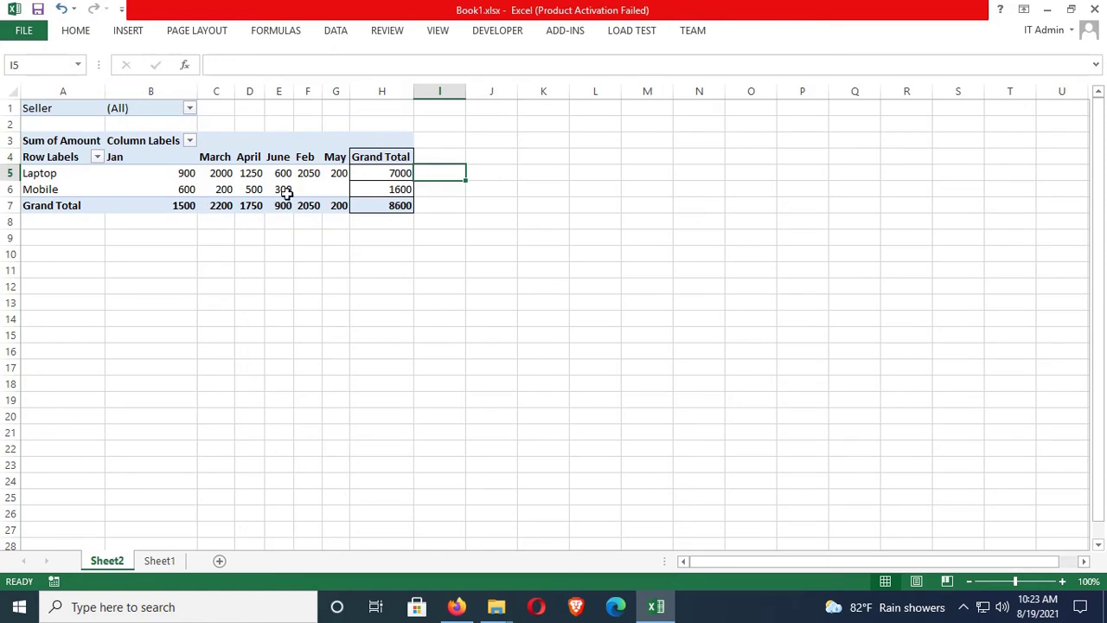
left_click_drag(115, 158, 338, 157)
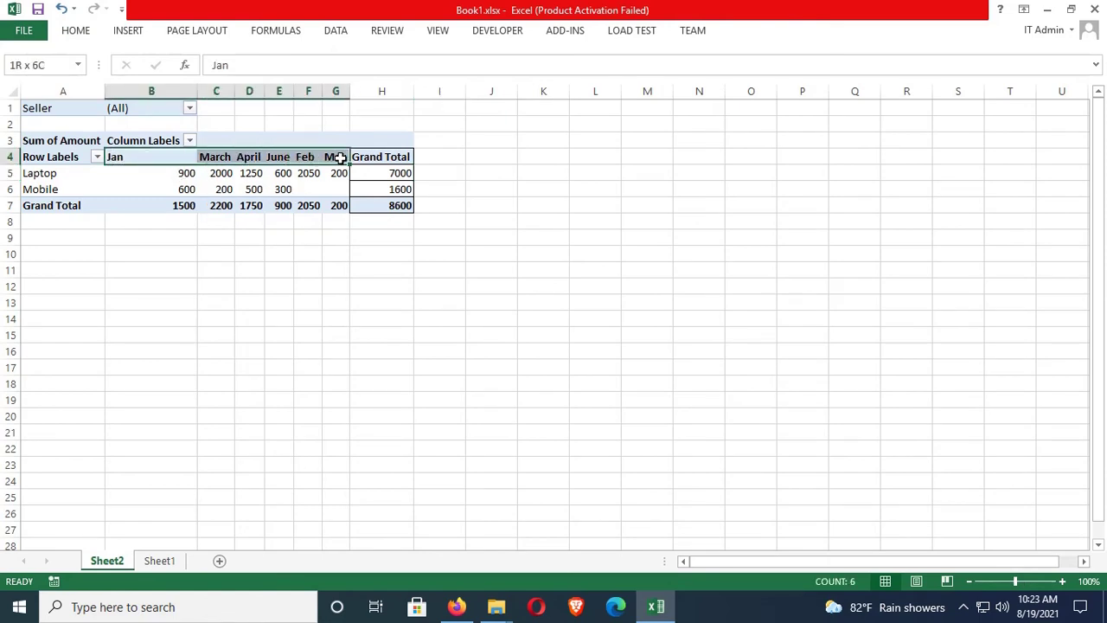
left_click(282, 256)
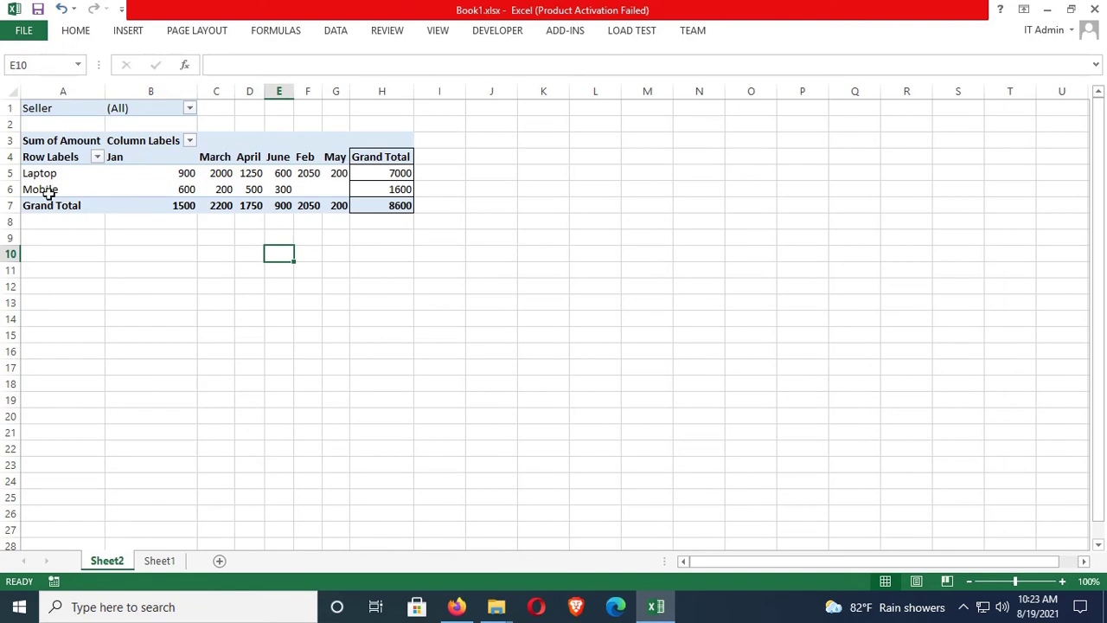
Step: Filter the PivotTable by Seller to show only the first seller listed below (All)
left_click(136, 111)
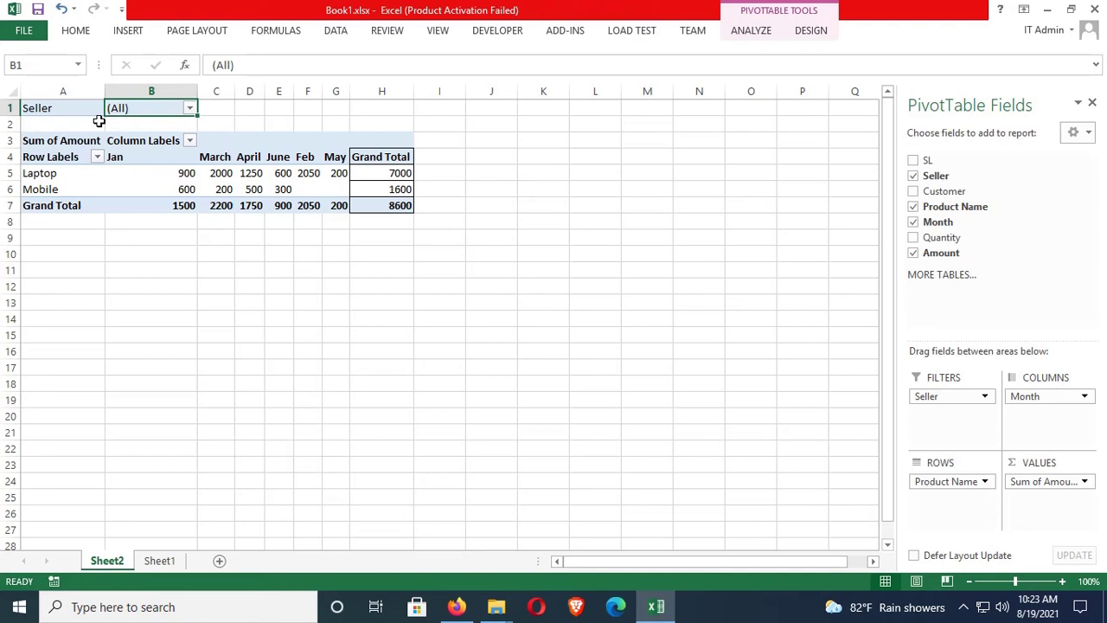
left_click(191, 109)
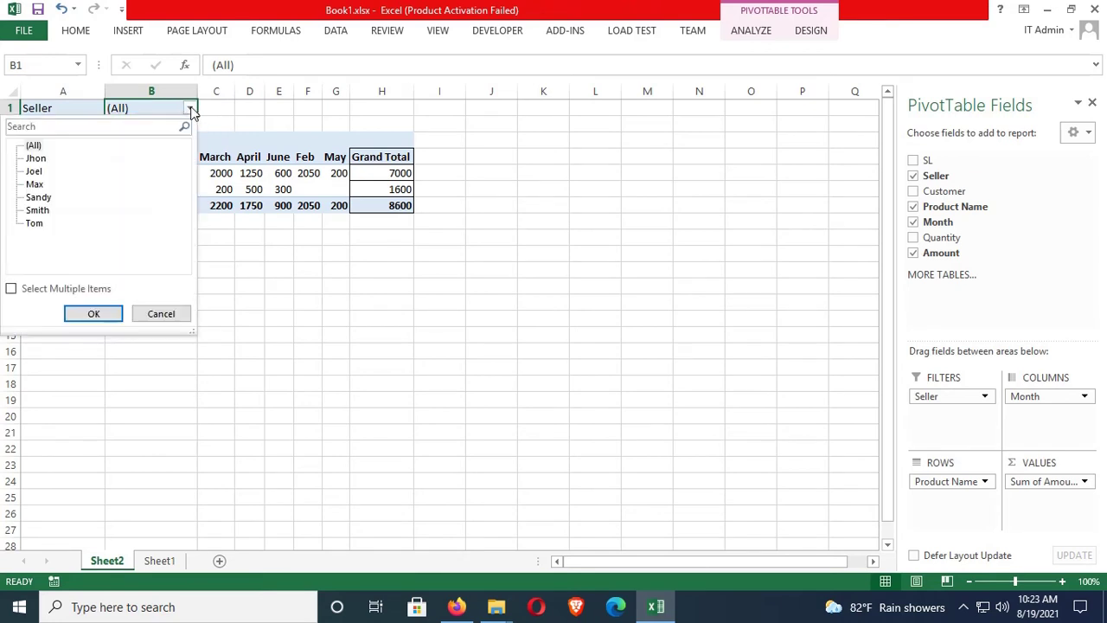
left_click(35, 158)
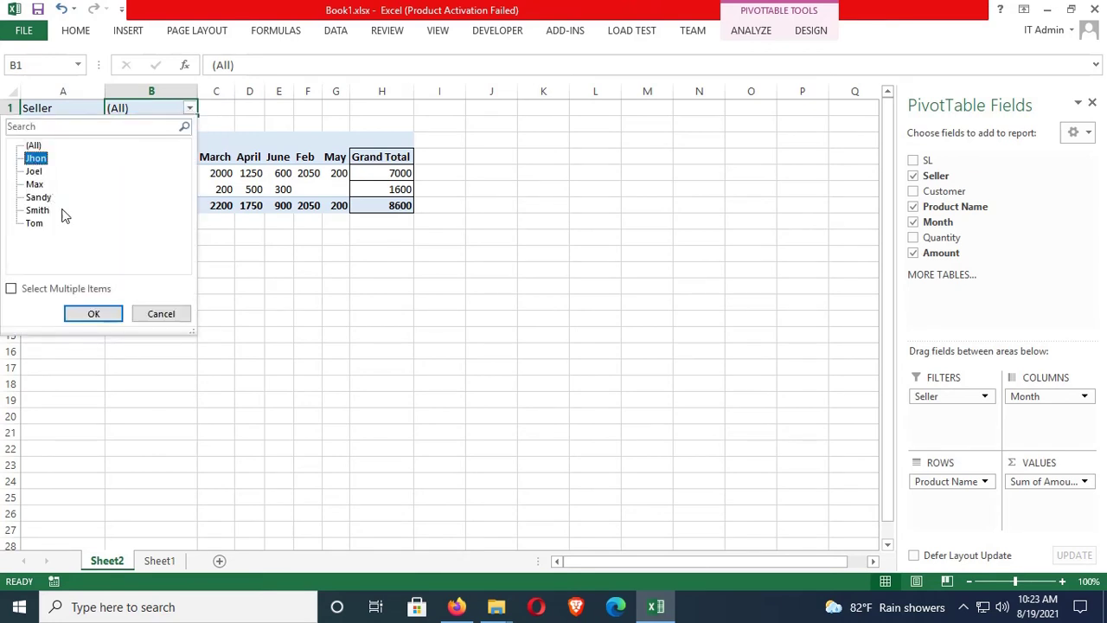
left_click(85, 316)
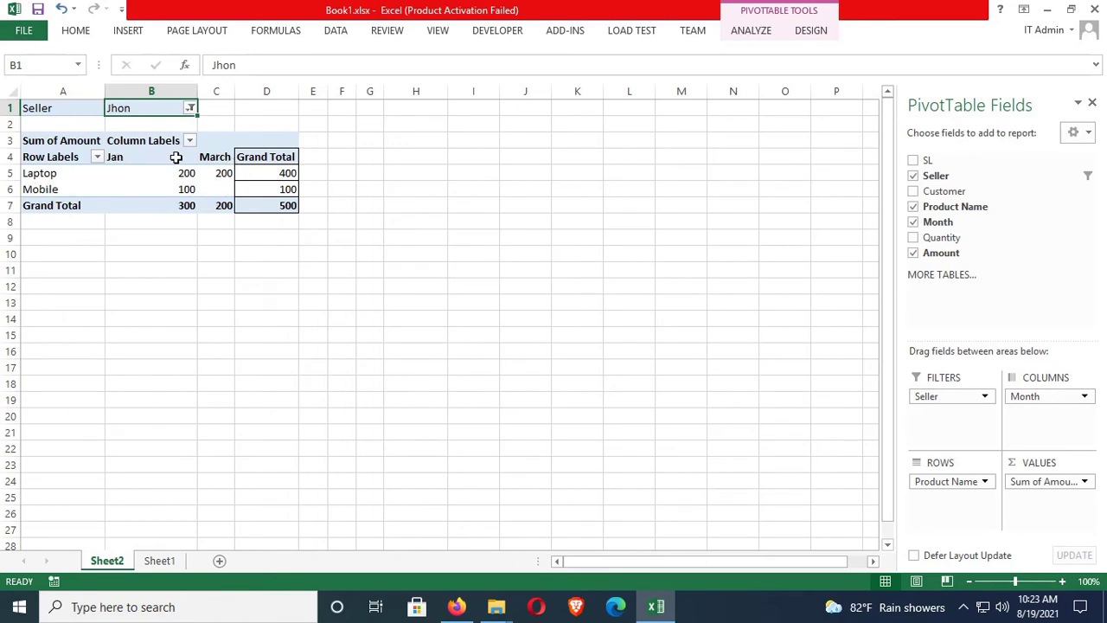
Step: Switch the Seller filter to the third seller listed below (All)
left_click(191, 109)
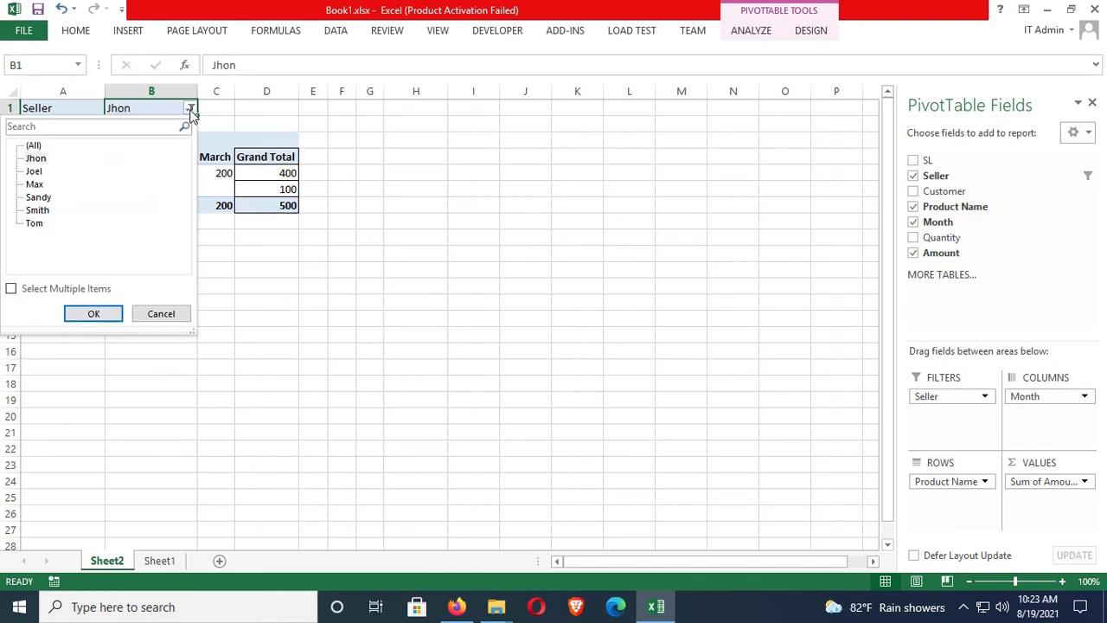
left_click(40, 187)
left_click(95, 315)
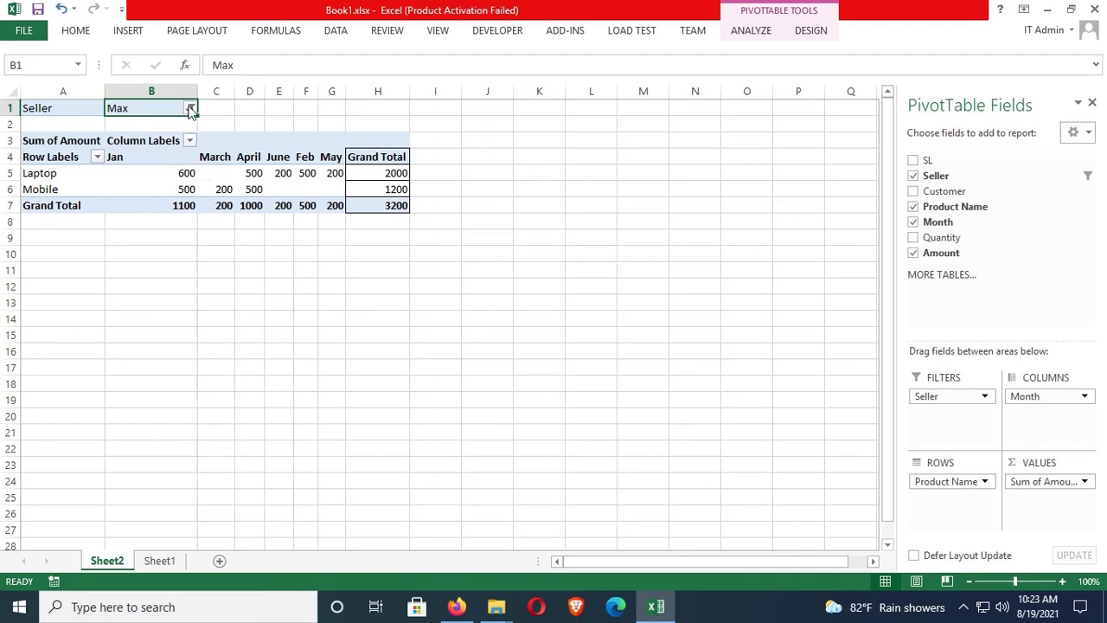
Step: Filter the Product Name row labels to exclude Mobile, keeping only Laptop
left_click(97, 157)
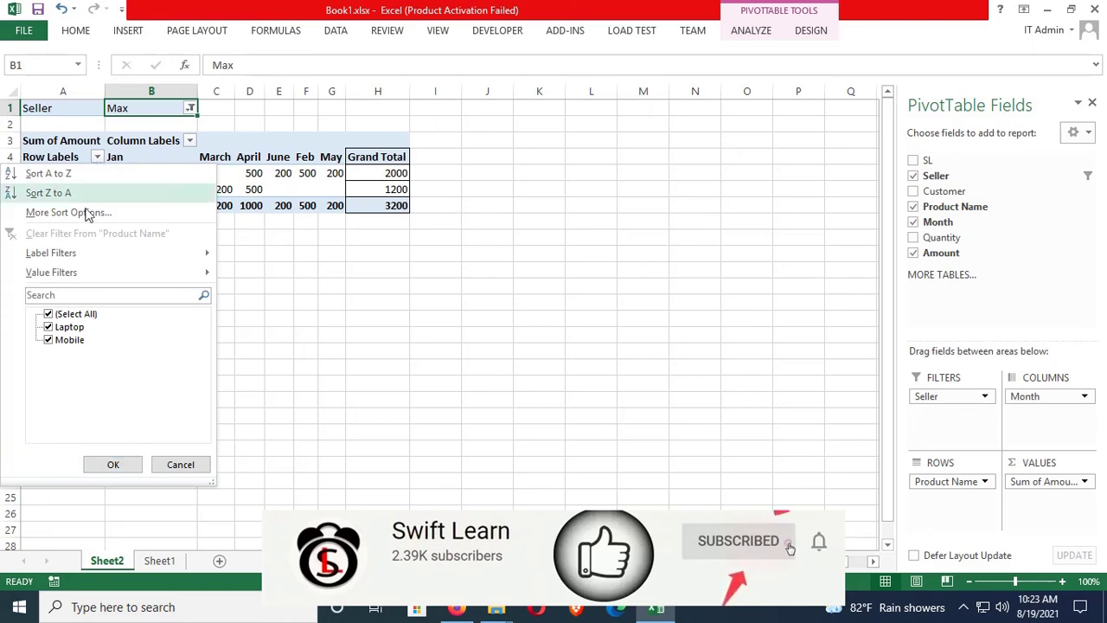
left_click(52, 341)
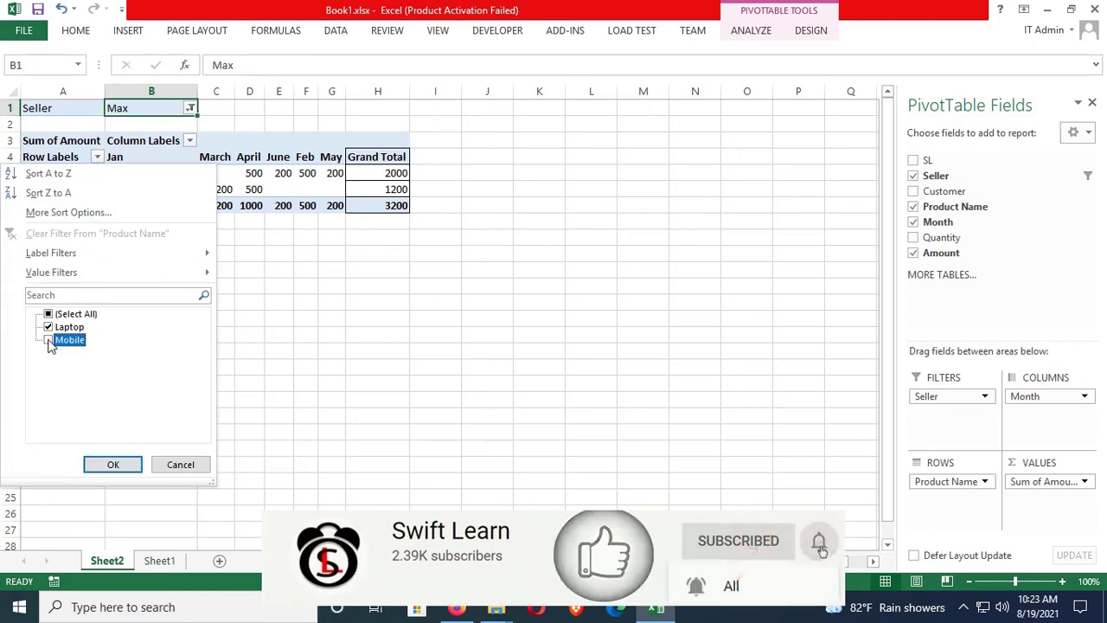
left_click(113, 465)
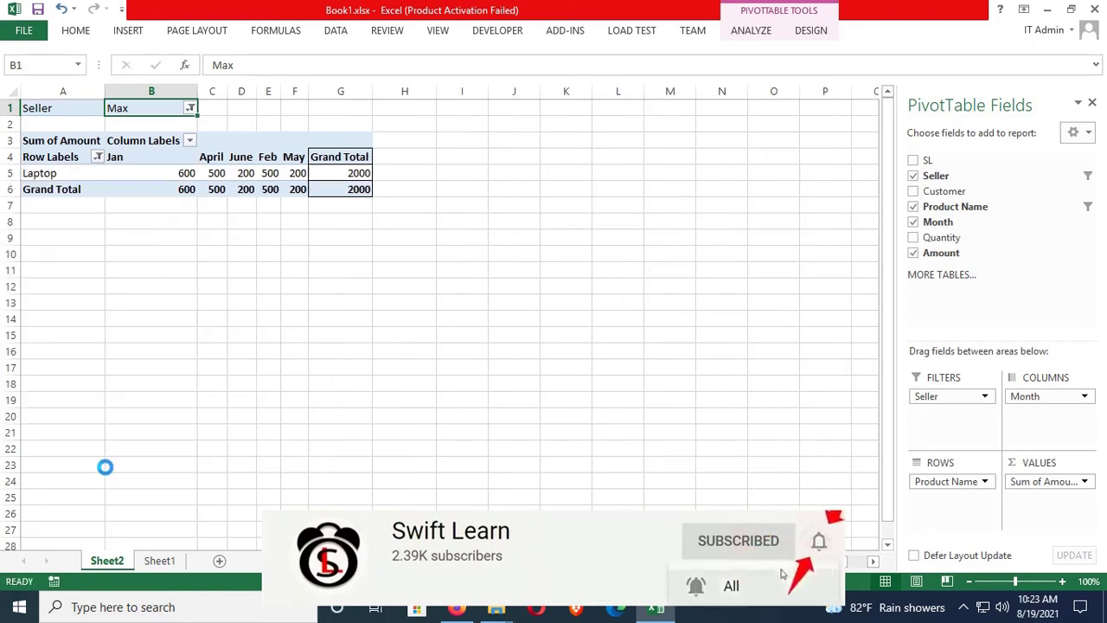
Step: Include Mobile again in the Product Name row label filter
left_click(97, 157)
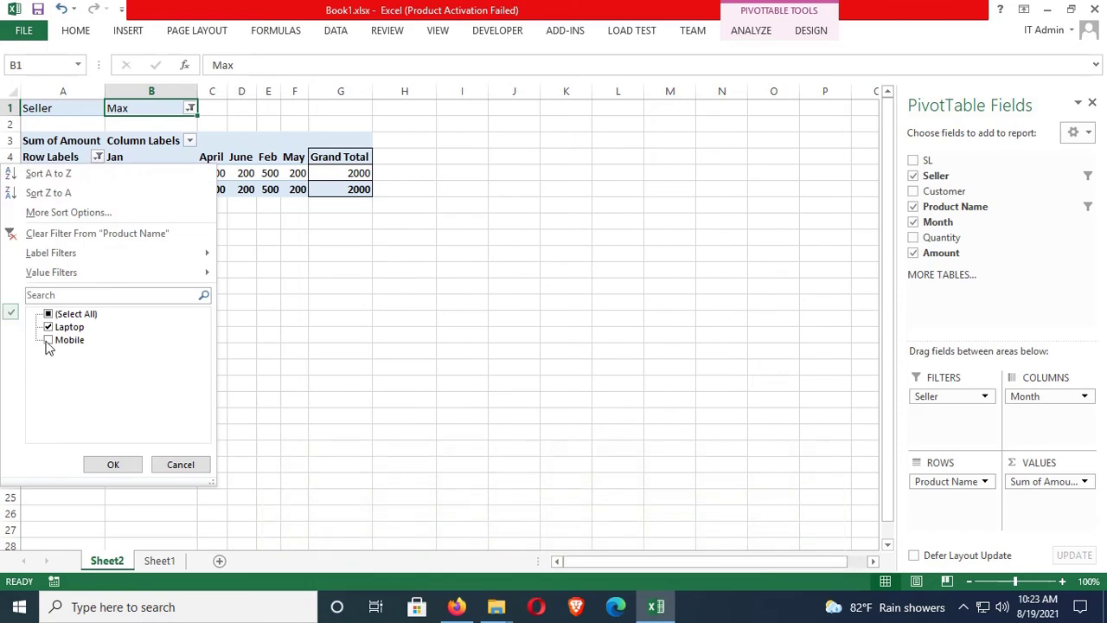
left_click(49, 341)
left_click(111, 465)
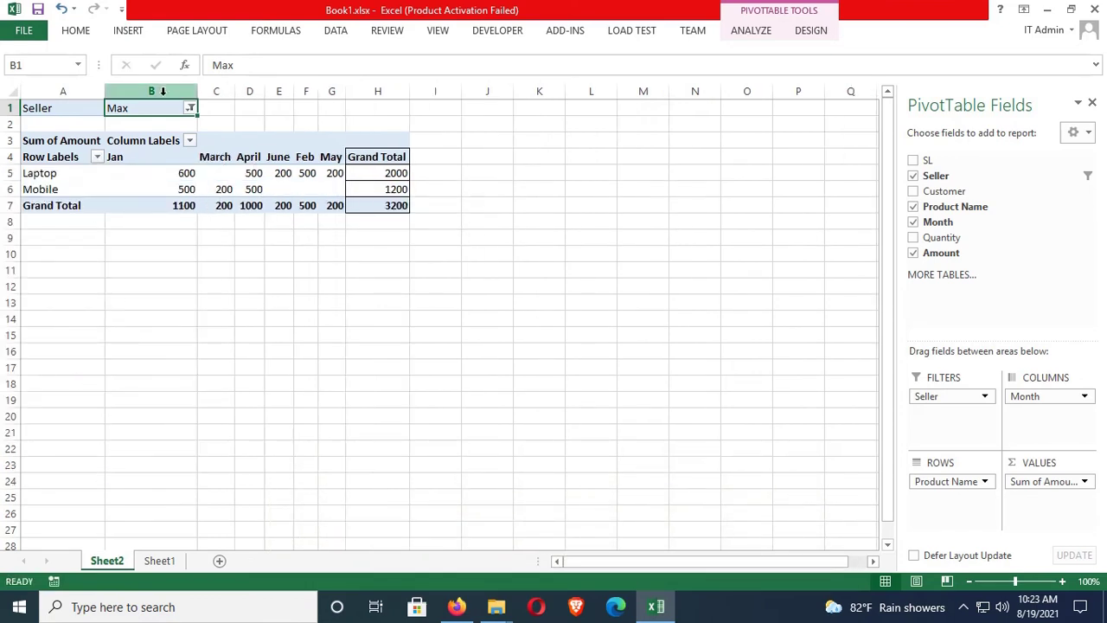
Step: Reset the Seller report filter to (All)
left_click(190, 108)
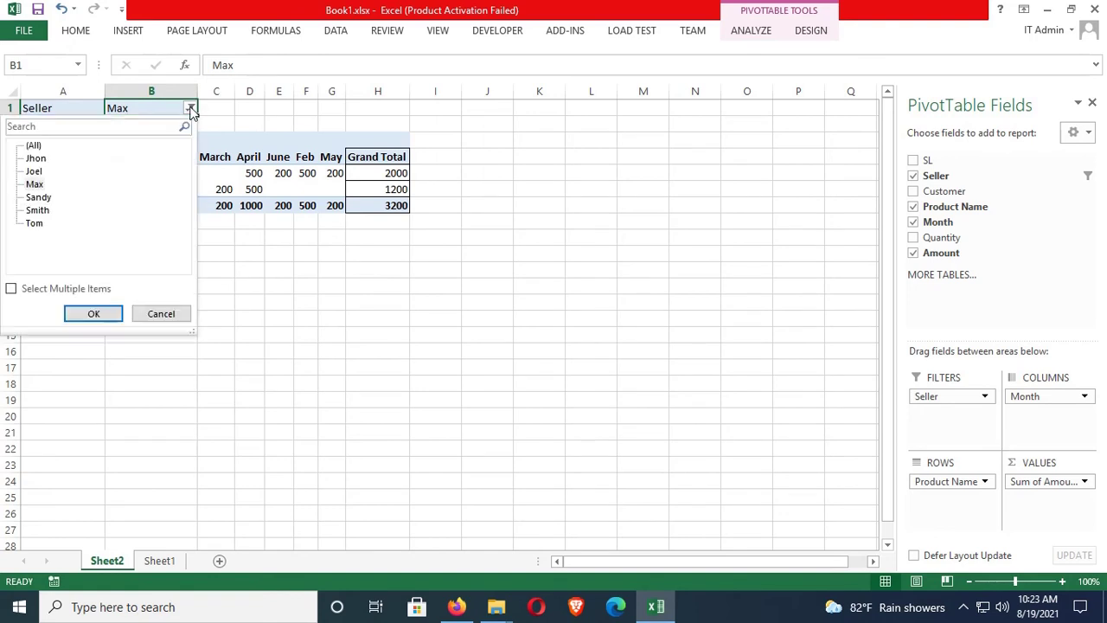
left_click(33, 145)
left_click(95, 314)
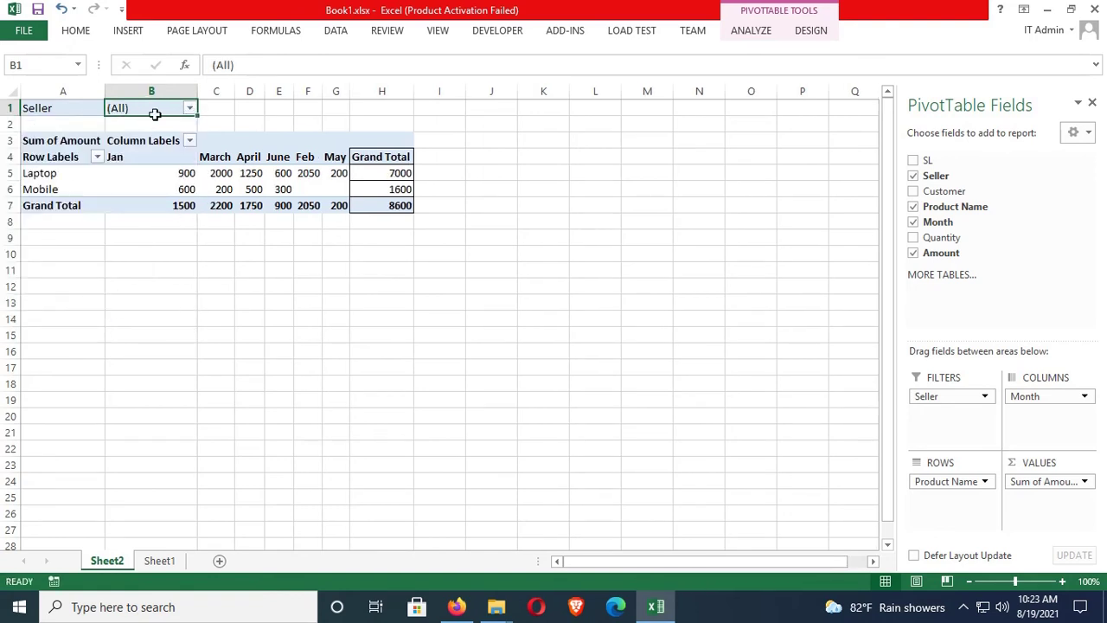
left_click(44, 127)
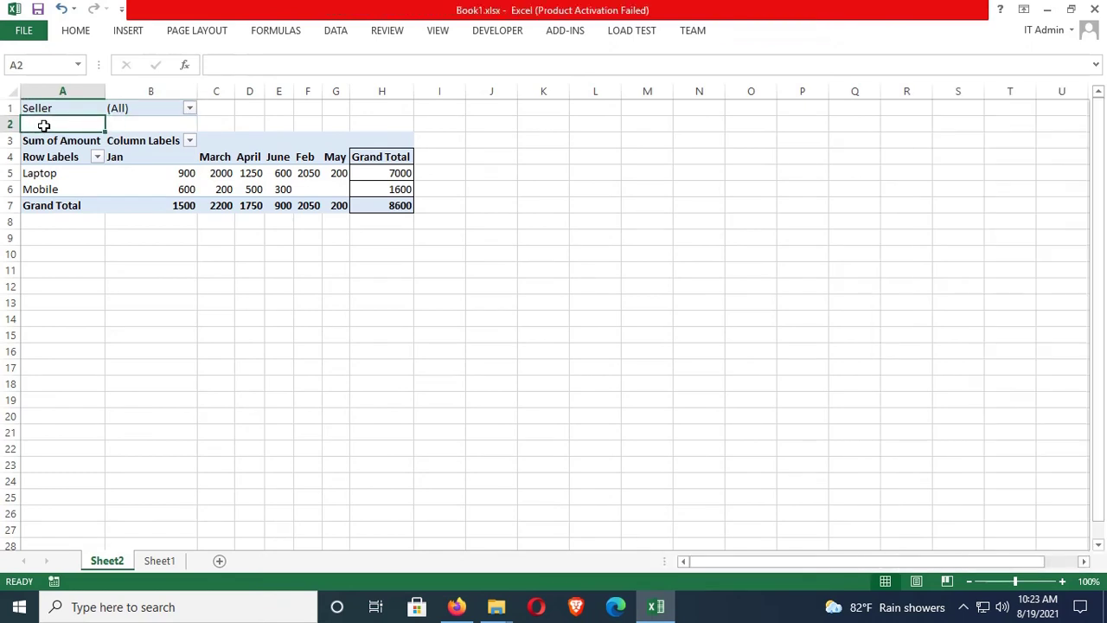
Step: Add Customer as a second report filter below Seller and filter it to the third customer listed below (All)
left_click(79, 111)
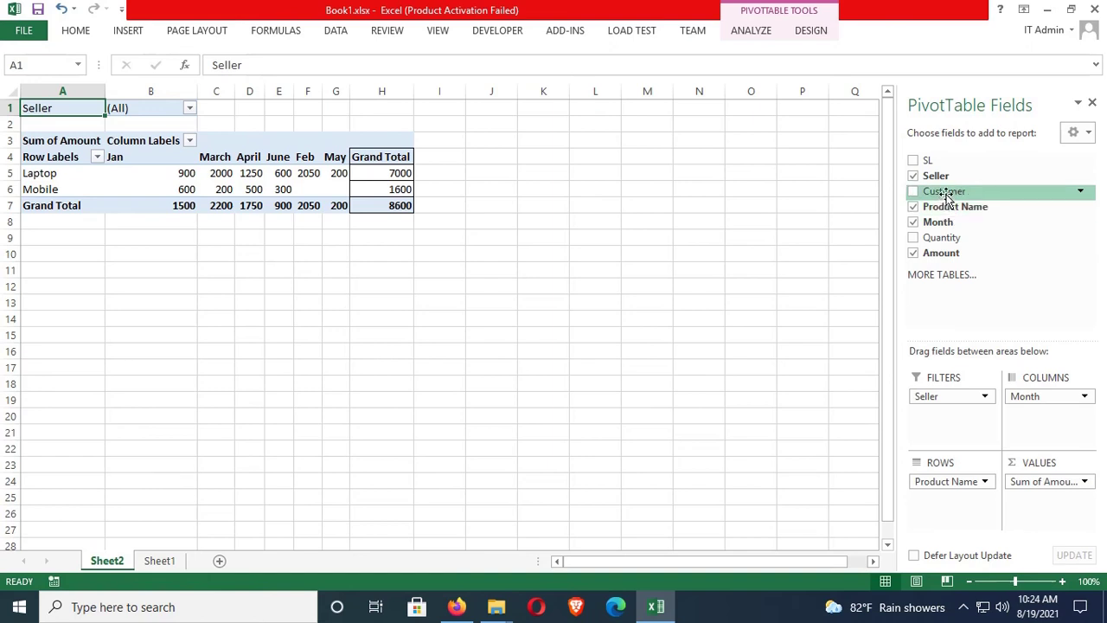
left_click_drag(952, 194, 955, 417)
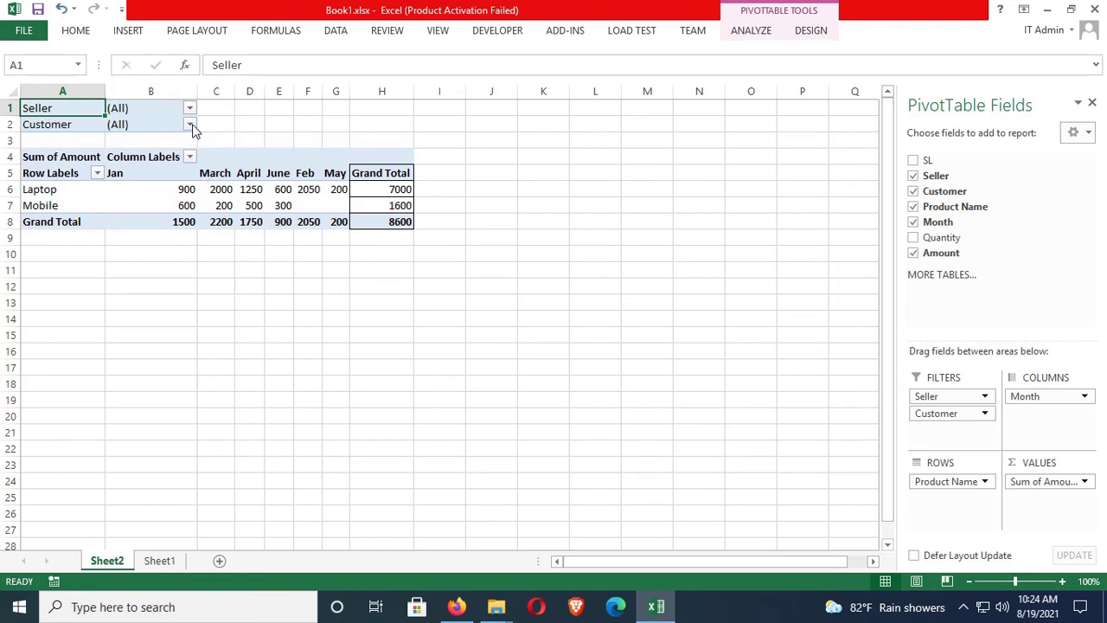
left_click(190, 125)
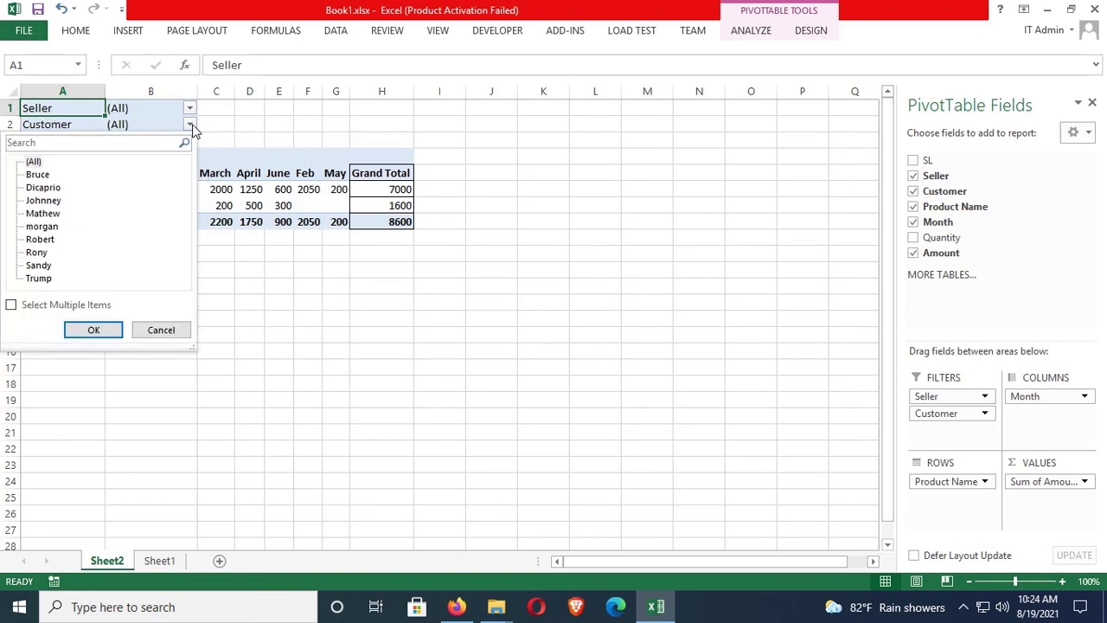
left_click(43, 200)
left_click(92, 332)
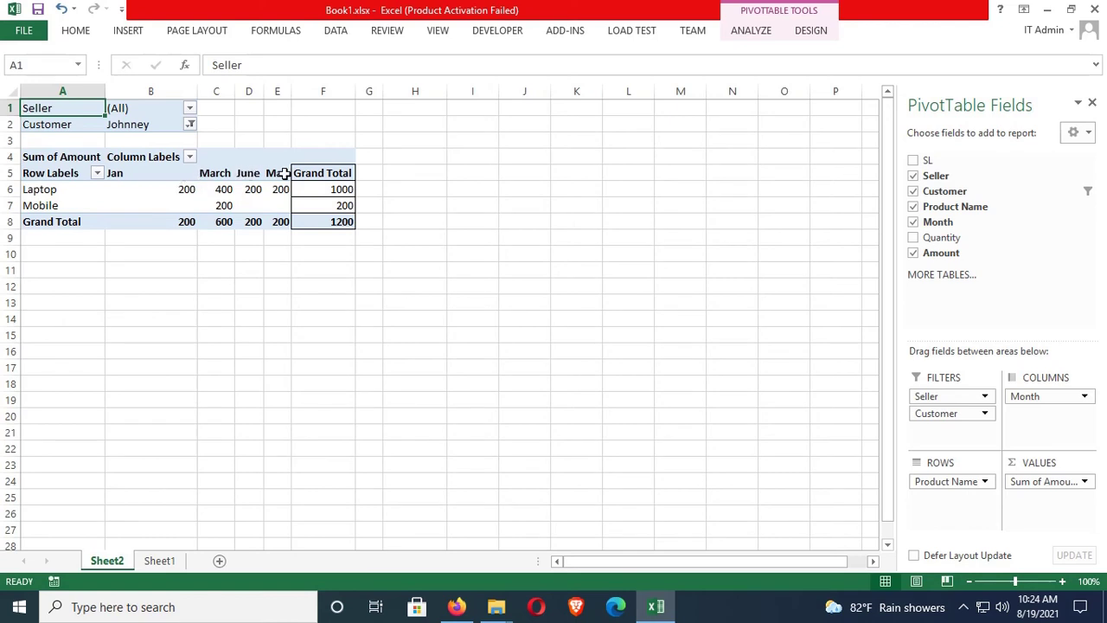
Step: Switch the Customer filter to the fourth customer listed below (All)
left_click(190, 125)
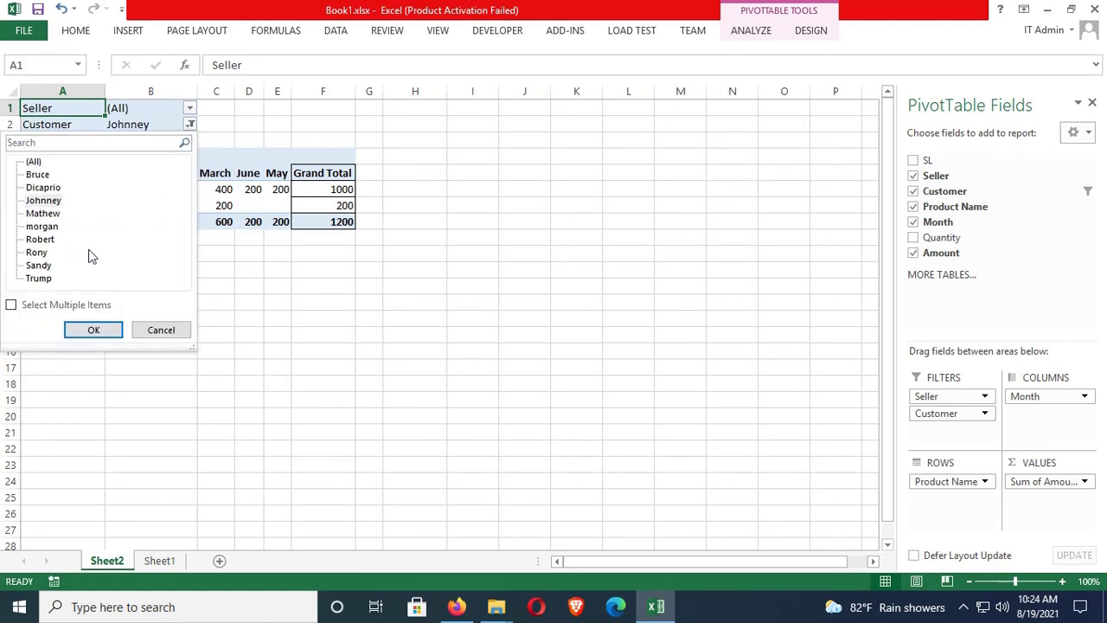
left_click(48, 214)
left_click(90, 322)
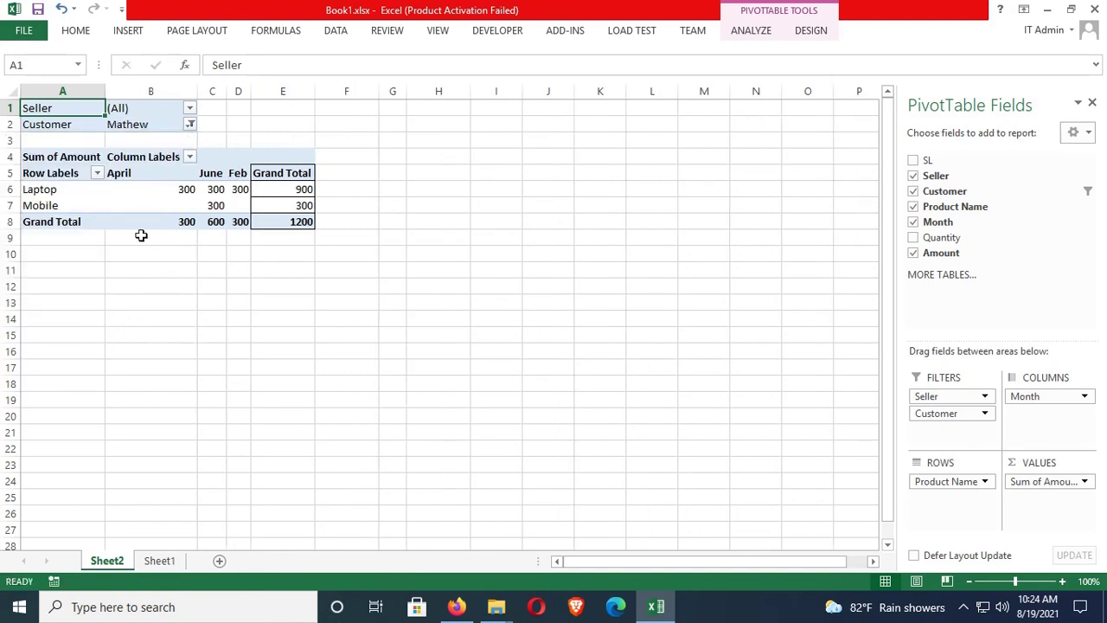
Step: Set the Seller report filter to the third seller listed below (All)
left_click(191, 108)
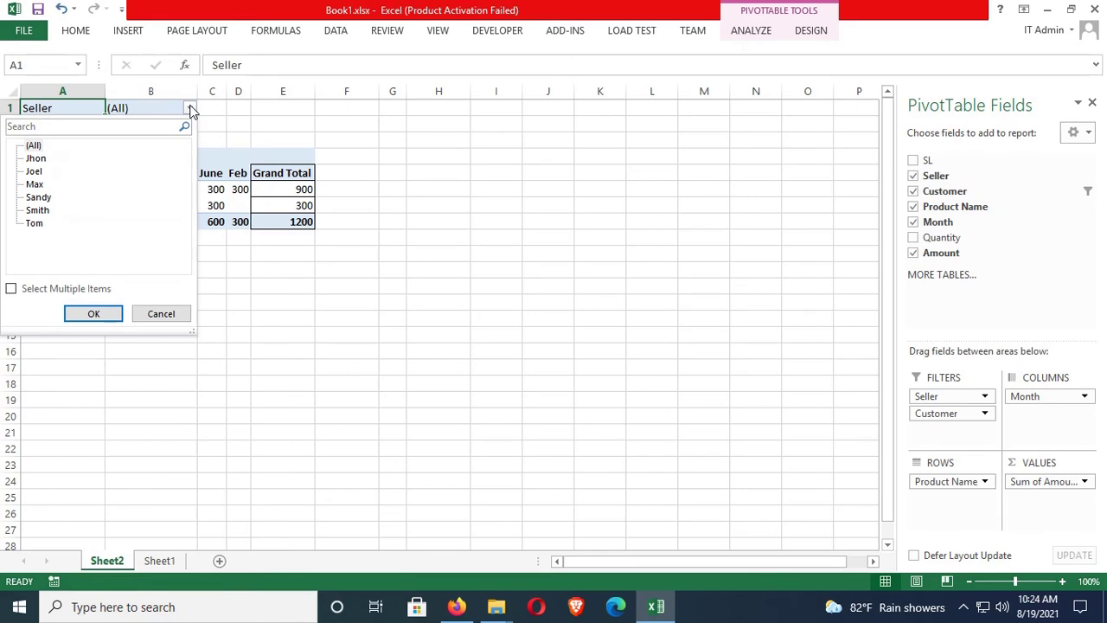
left_click(36, 183)
left_click(92, 314)
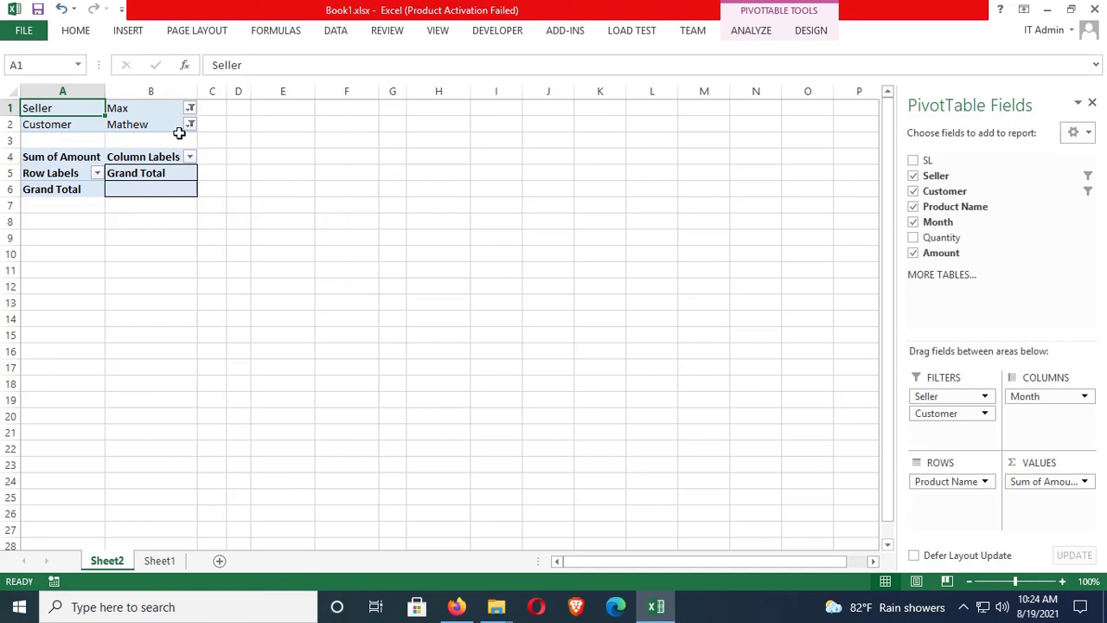
Step: Set the Customer report filter back to the third customer listed below (All)
left_click(190, 124)
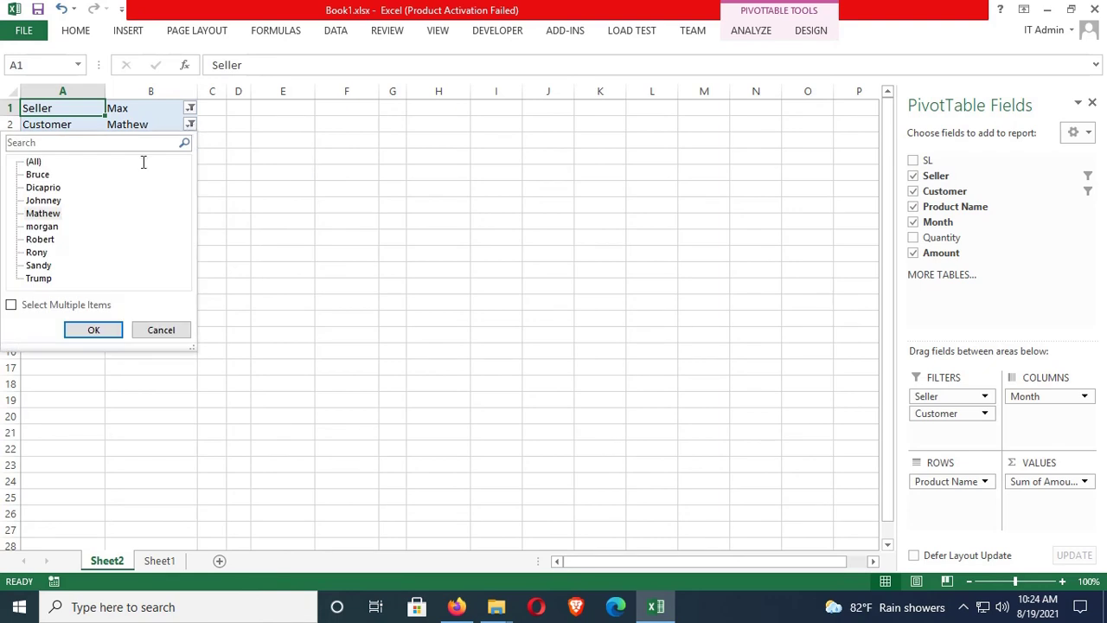
left_click(45, 201)
left_click(92, 330)
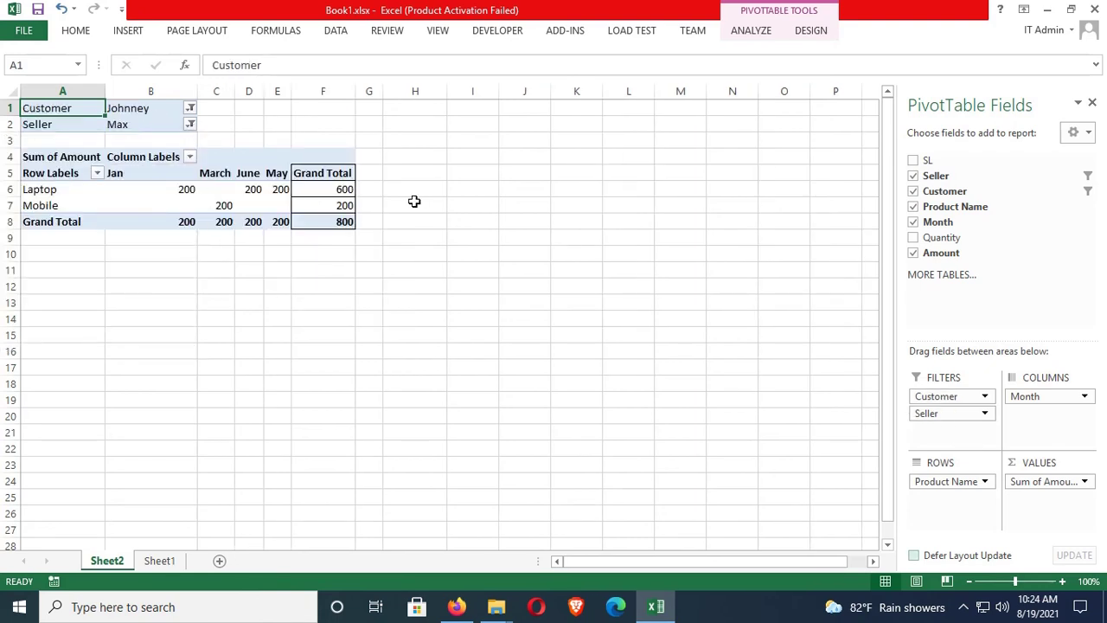
Step: Remove Customer from the report filters and add Sum of Quantity to the PivotTable values ahead of Sum of Amount
left_click(958, 398)
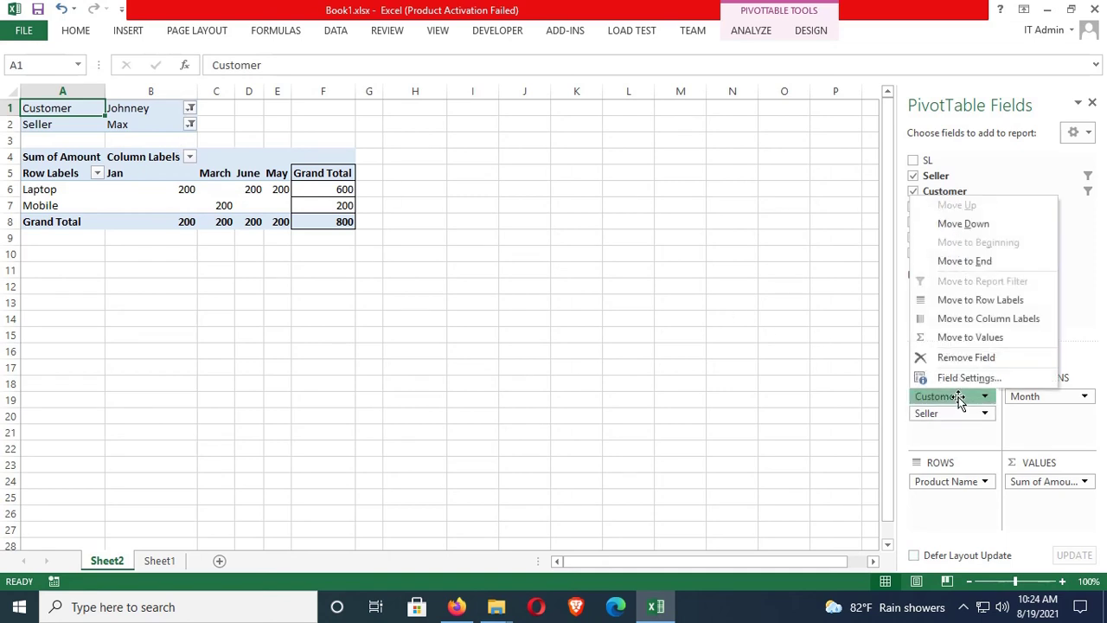
left_click(966, 359)
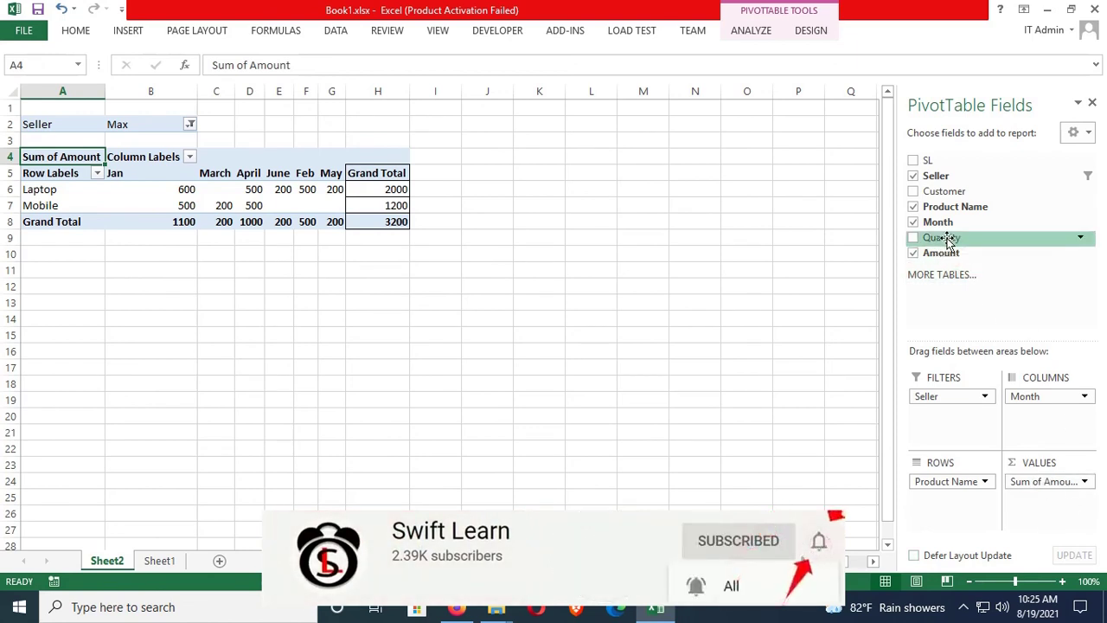
left_click_drag(948, 242, 1042, 482)
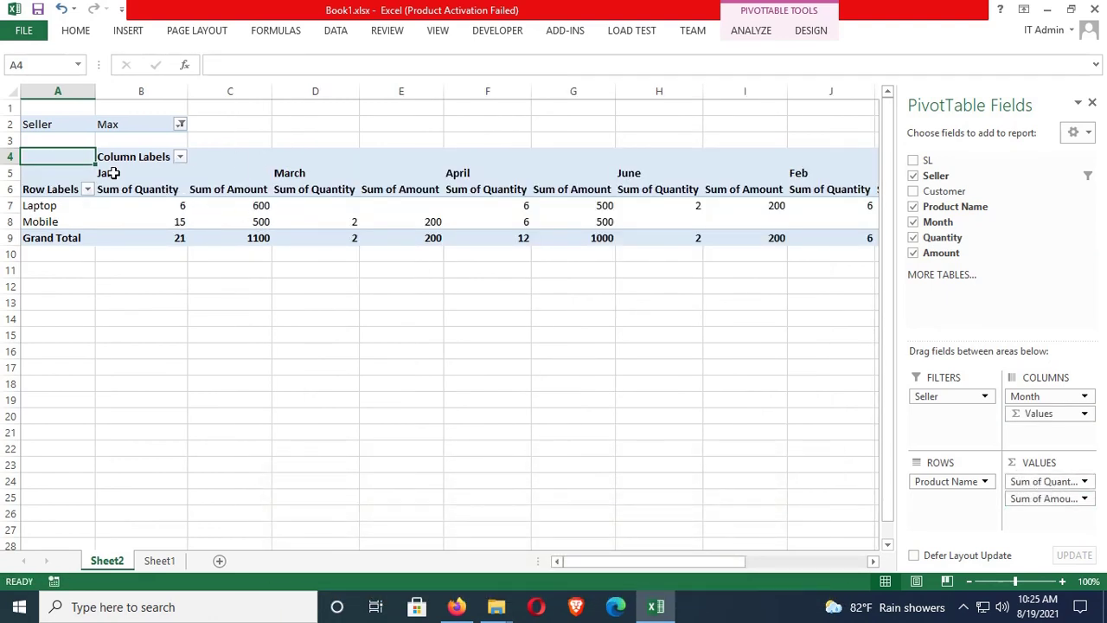
Step: Apply borders around every cell of the PivotTable's Jan block, B5:C9
left_click_drag(112, 173, 227, 233)
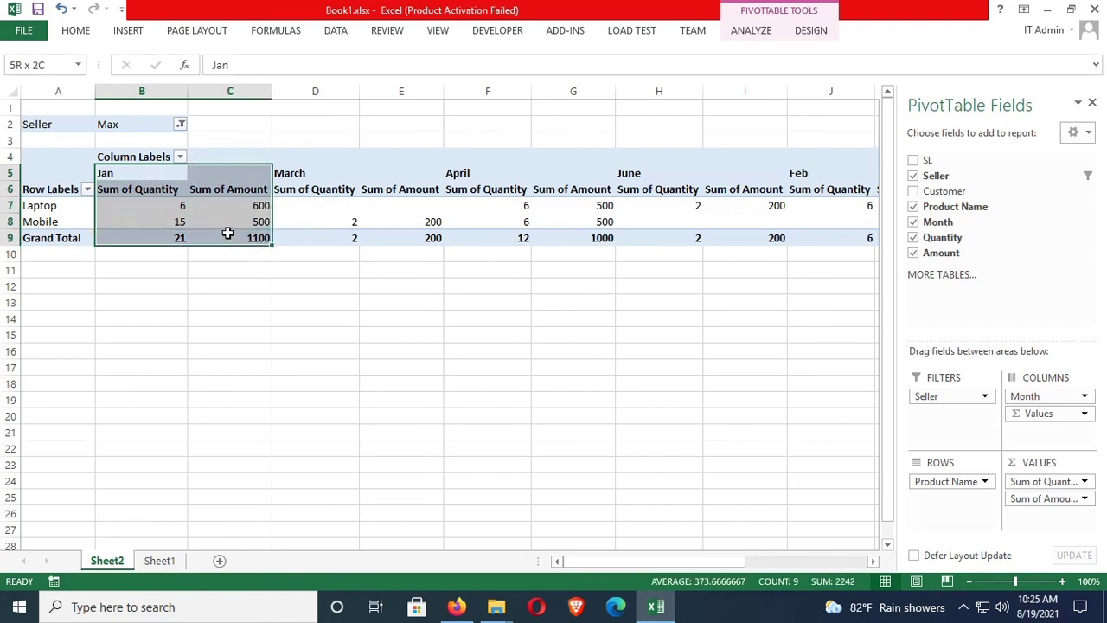
left_click(75, 31)
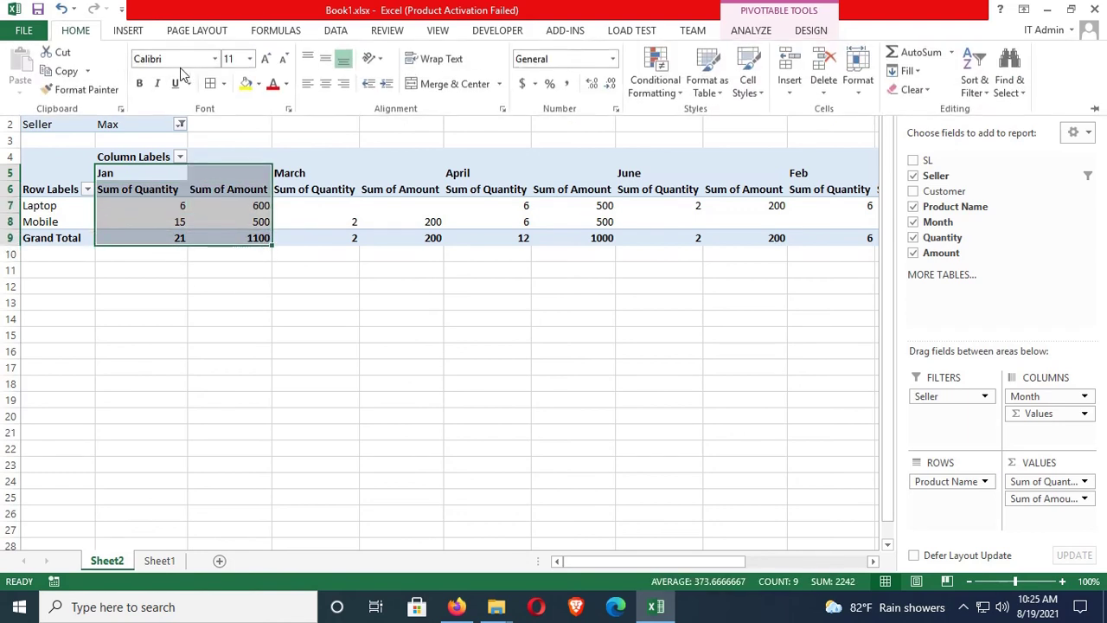
left_click(346, 276)
Step: Select the PivotTable's March block, starting from the month heading in D5
left_click(303, 177)
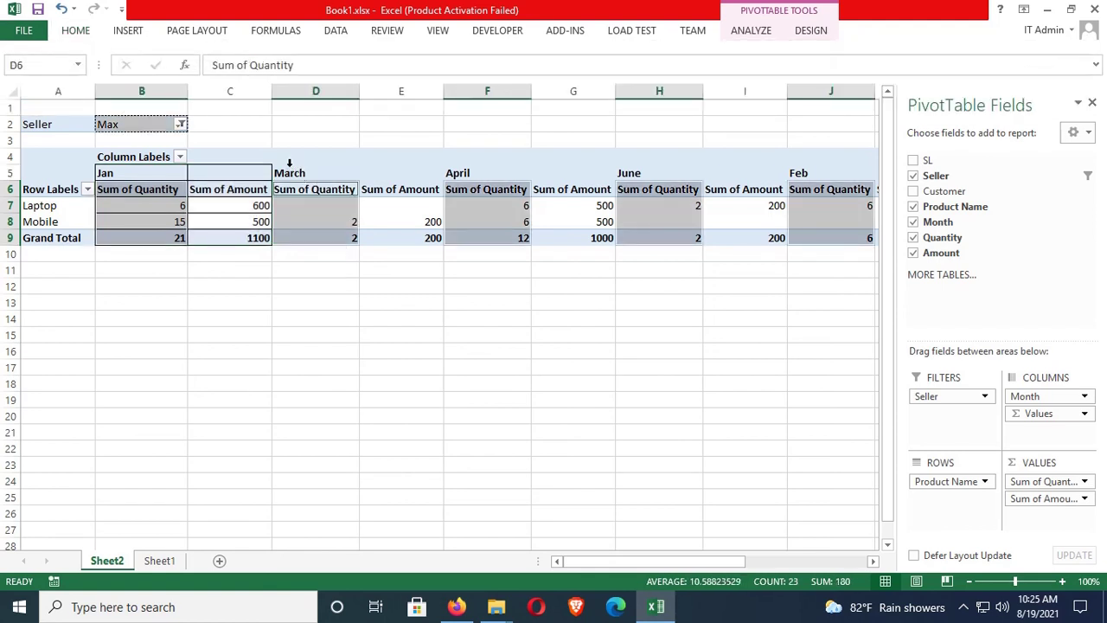
left_click(292, 172)
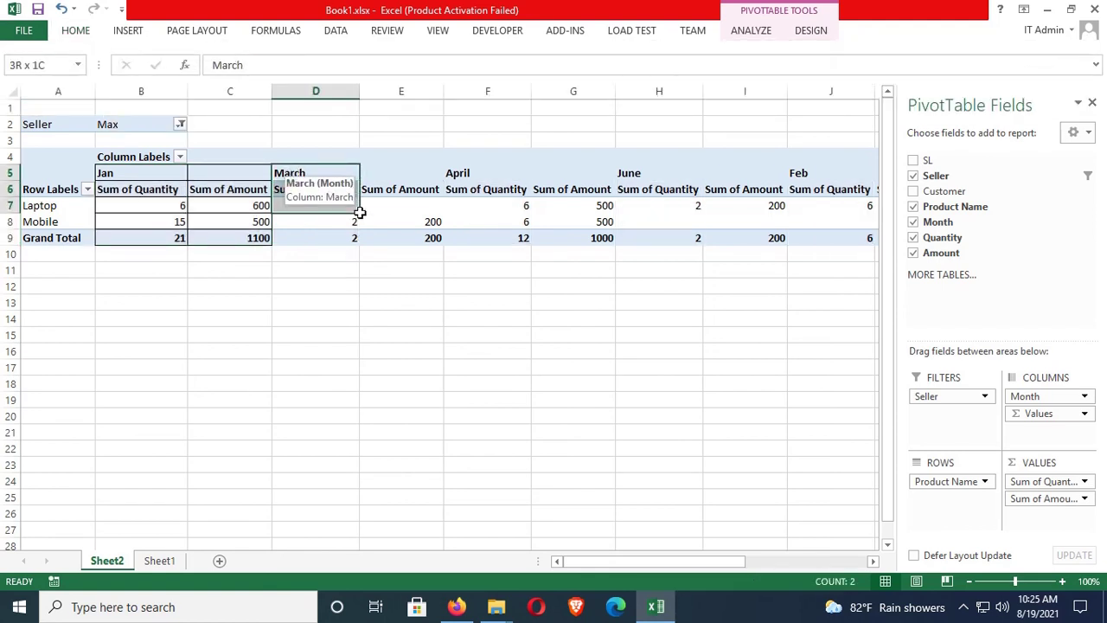